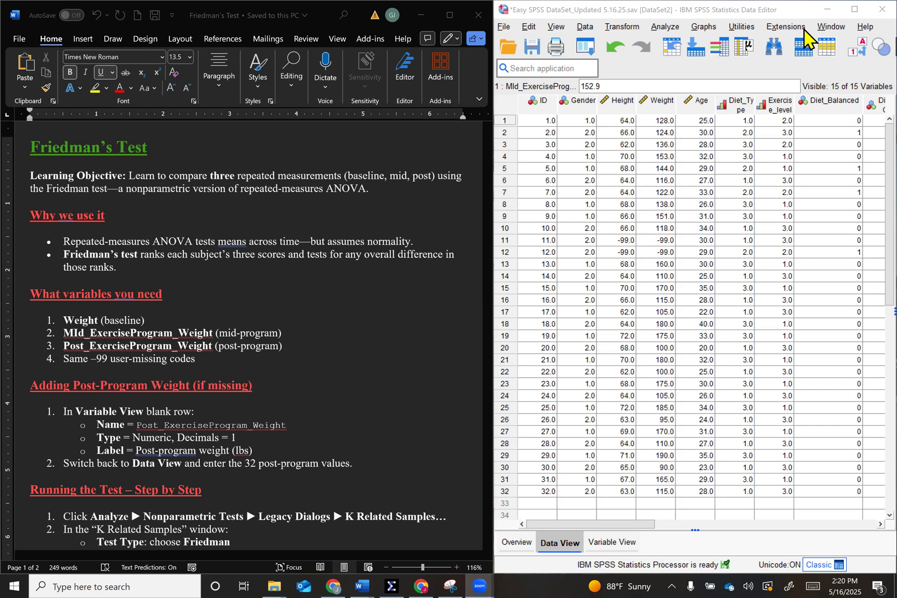
Maximize the data editor window and look over the dataset's variables and cases
{"action": "left_click", "coordinate": [857, 17]}
{"action": "left_click", "coordinate": [856, 9]}
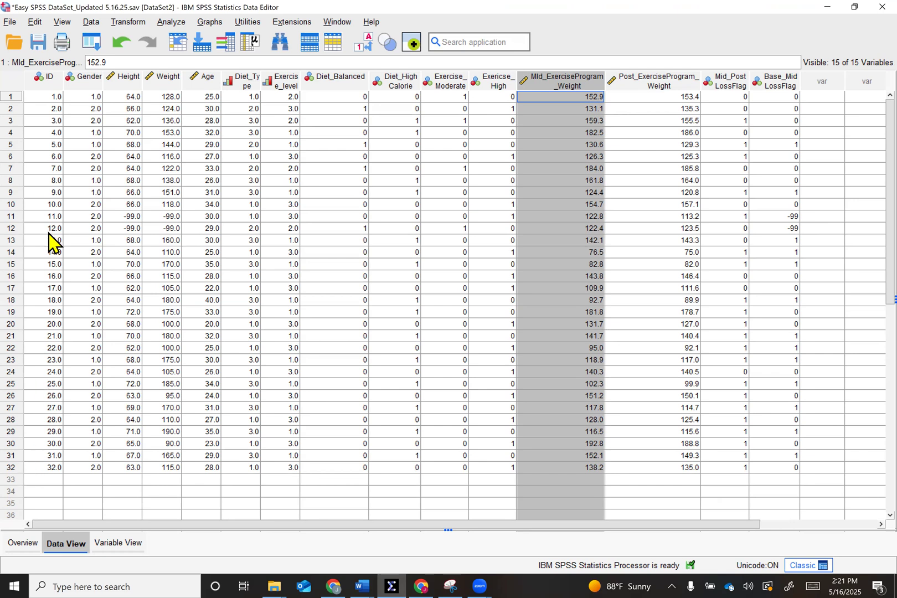
{"action": "left_click", "coordinate": [271, 108]}
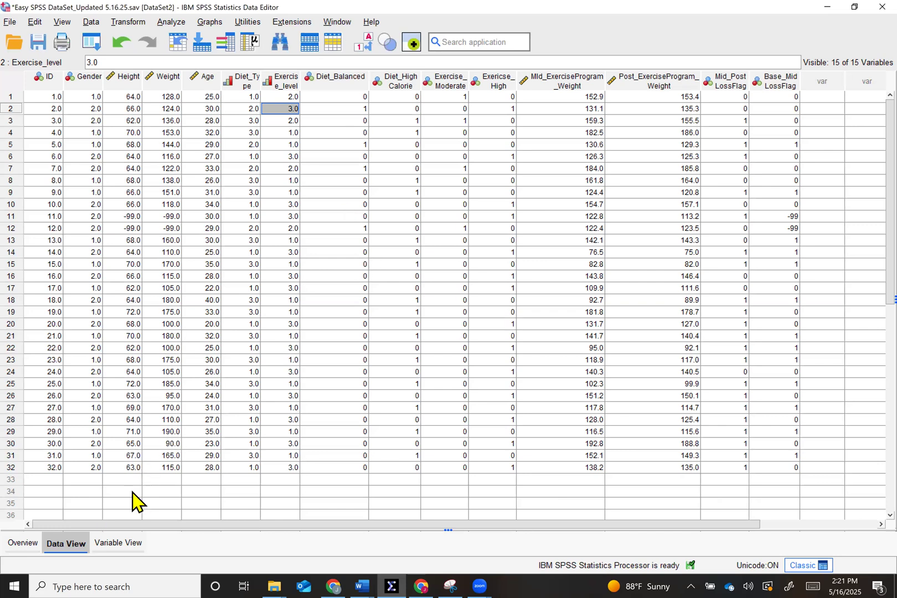
Show the variable definitions and widen the Name column enough to read the full variable names
{"action": "left_click", "coordinate": [118, 544]}
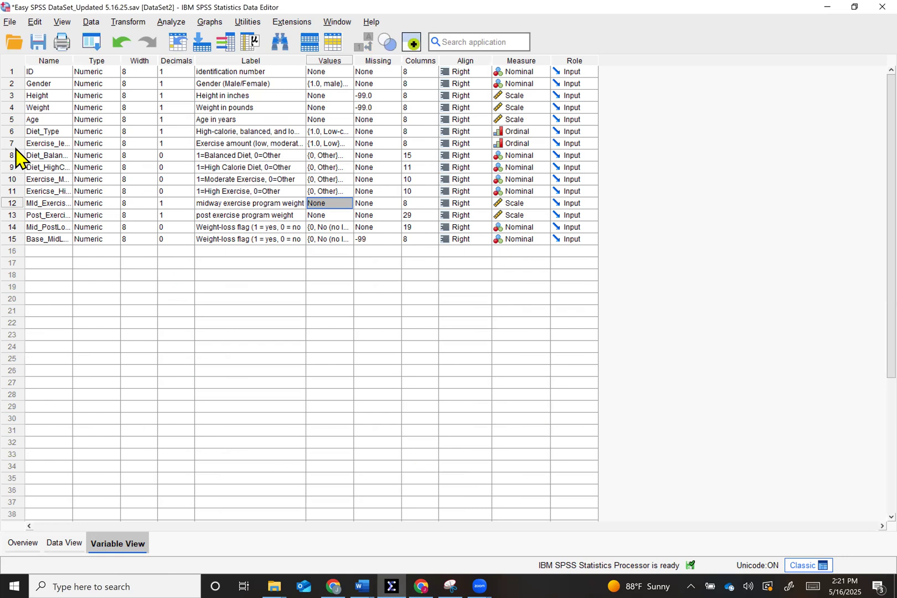
{"action": "left_click", "coordinate": [18, 192]}
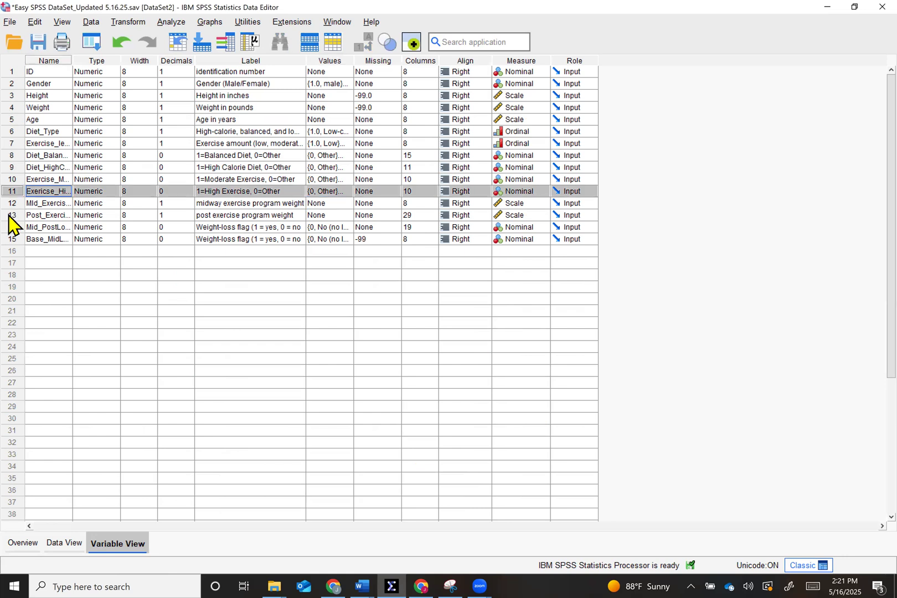
{"action": "left_click", "coordinate": [12, 203]}
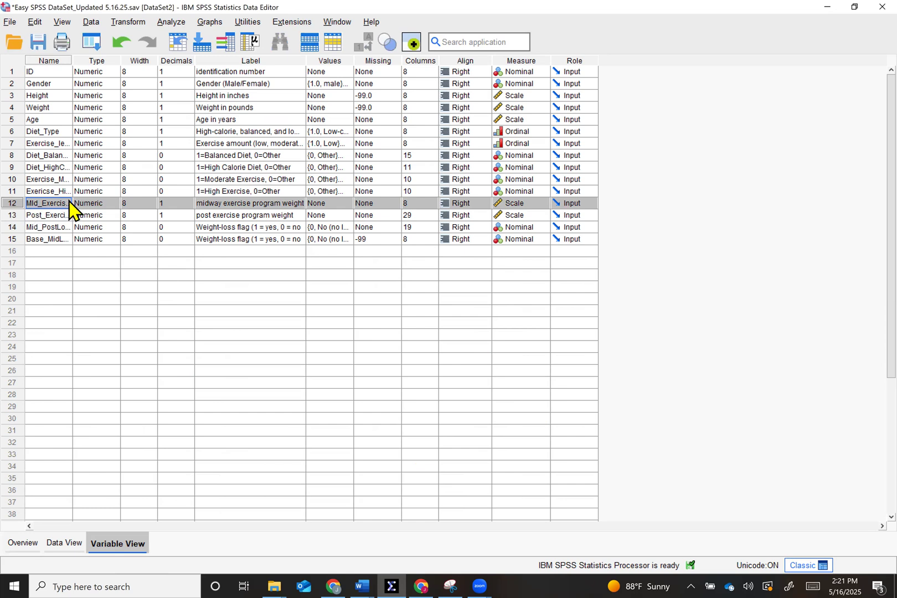
{"action": "left_click_drag", "start_coordinate": [72, 56], "coordinate": [142, 75]}
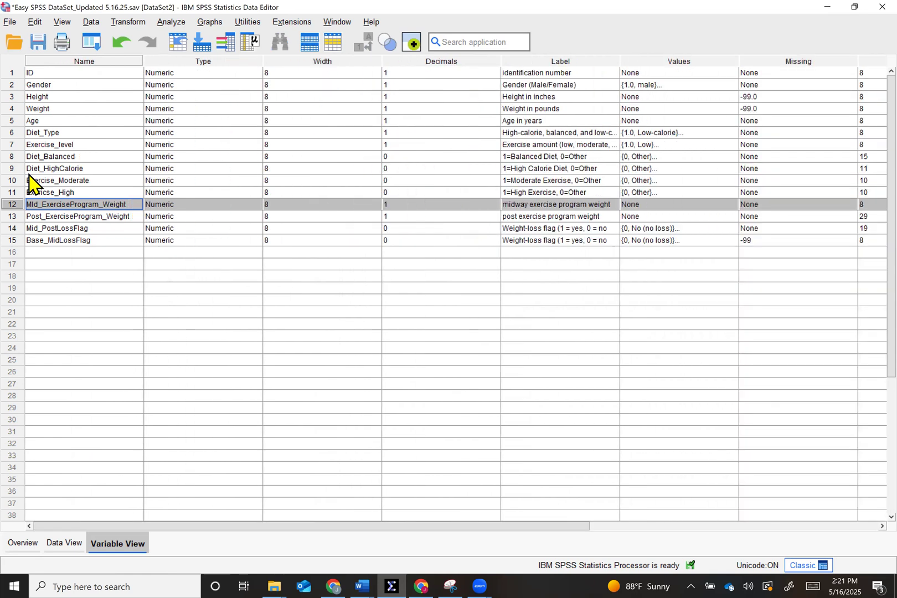
Locate the three repeated measurements in the variable list: Weight, MId_ExerciseProgram_Weight and Post_ExerciseProgram_Weight
{"action": "left_click", "coordinate": [12, 216]}
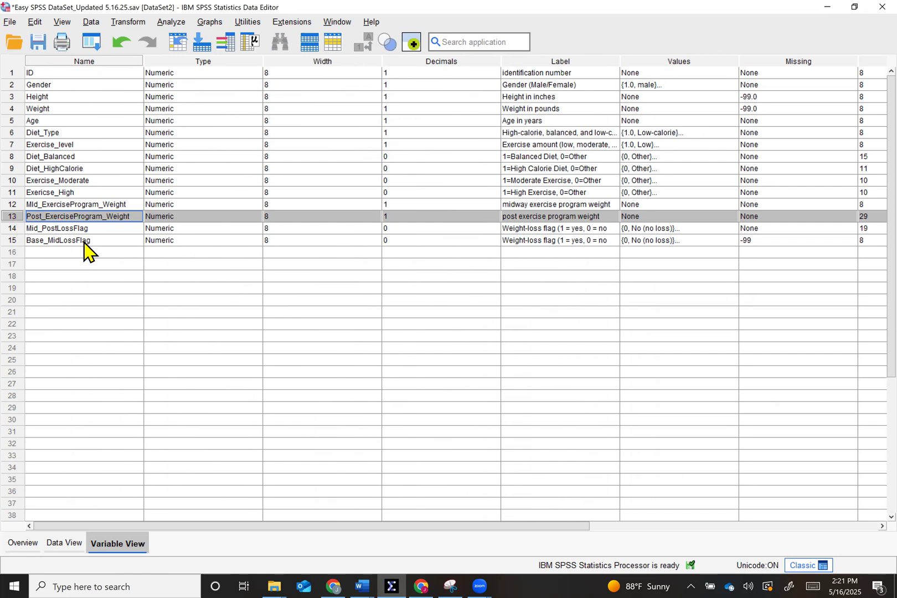
{"action": "left_click", "coordinate": [45, 99]}
{"action": "left_click", "coordinate": [44, 109]}
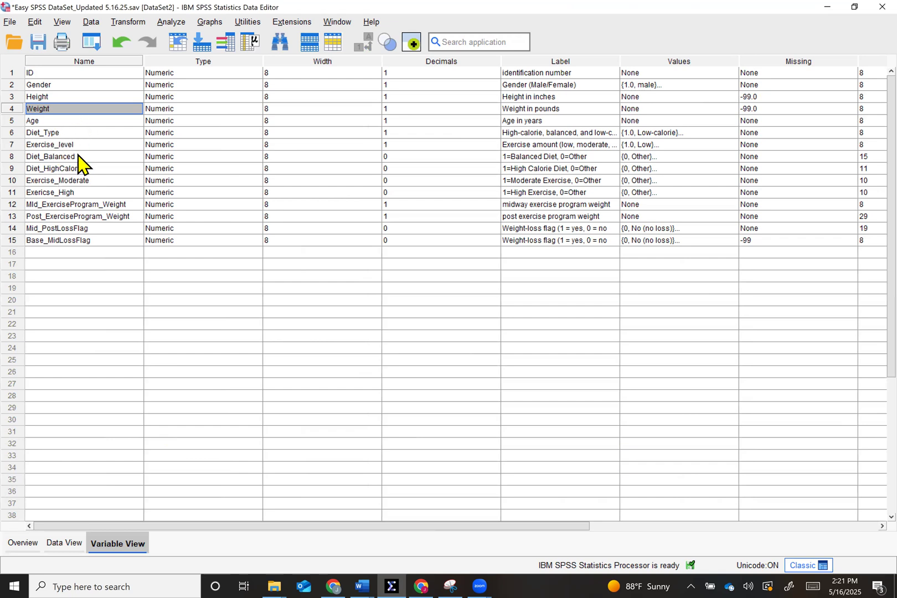
{"action": "left_click", "coordinate": [78, 205]}
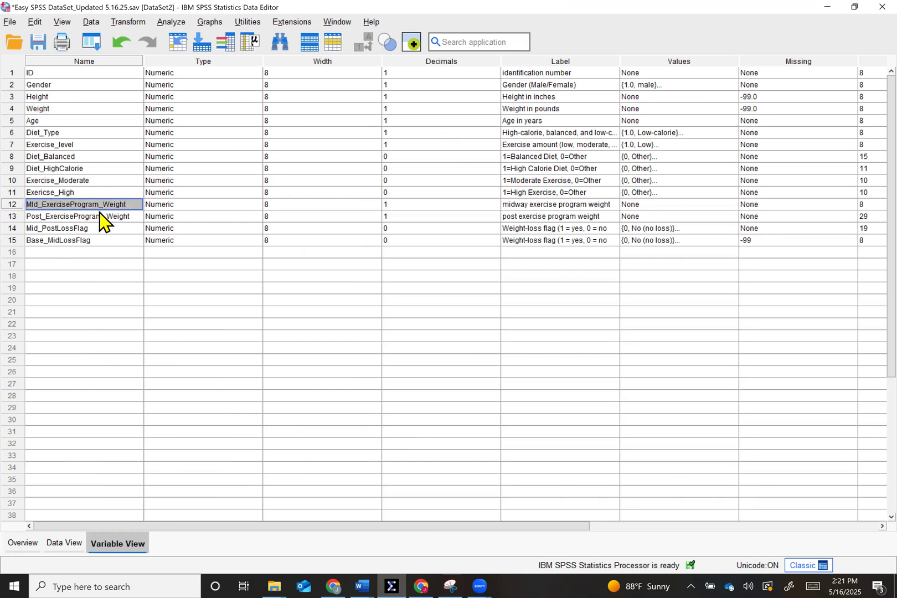
{"action": "left_click", "coordinate": [90, 219]}
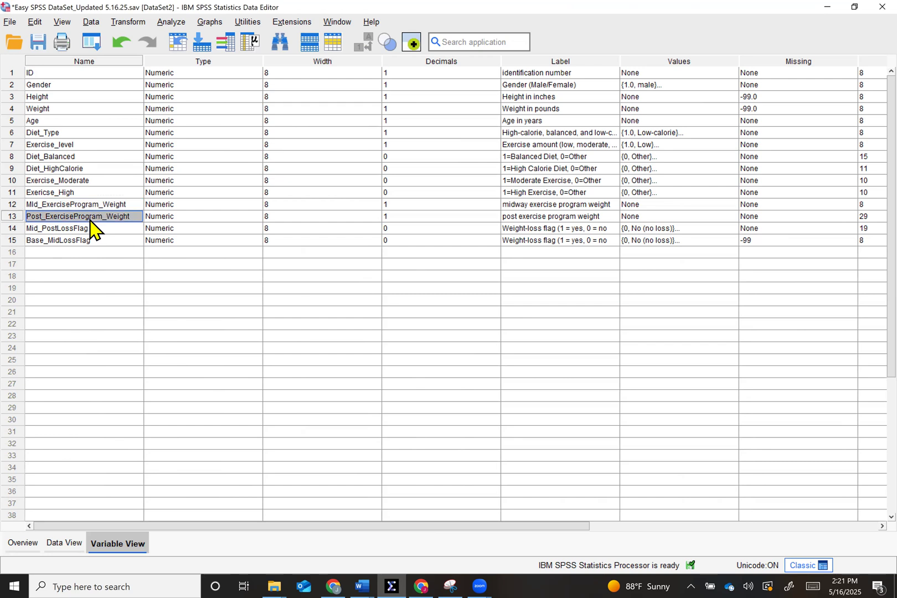
Return to the data grid and place the data editor window at full height beside the Word document
{"action": "left_click", "coordinate": [79, 542]}
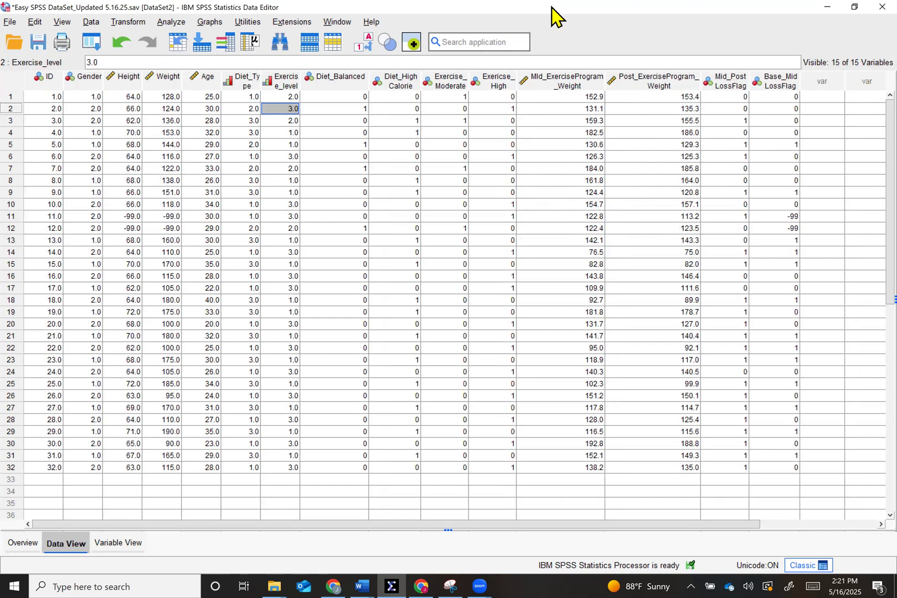
{"action": "left_click_drag", "start_coordinate": [552, 7], "coordinate": [896, 1]}
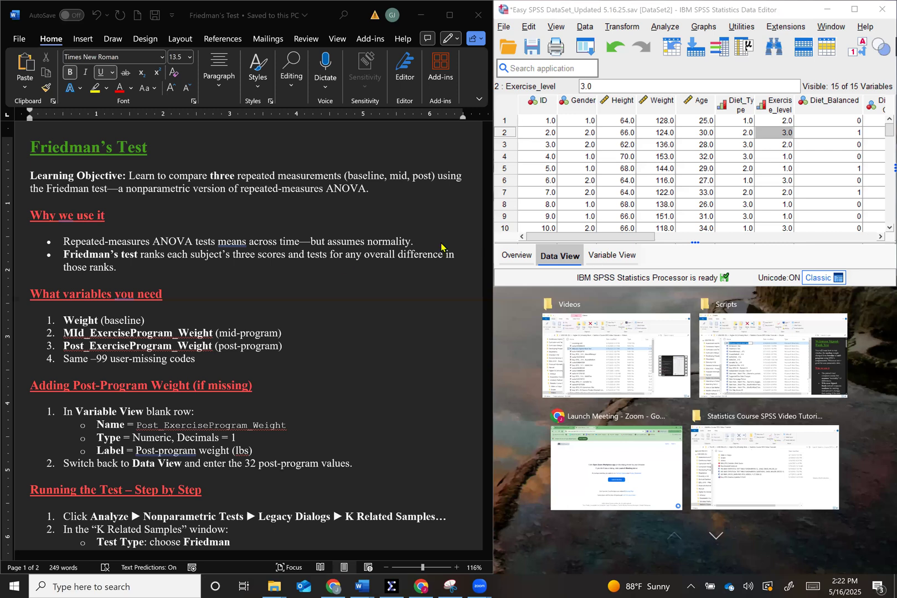
{"action": "key", "text": "super+Down"}
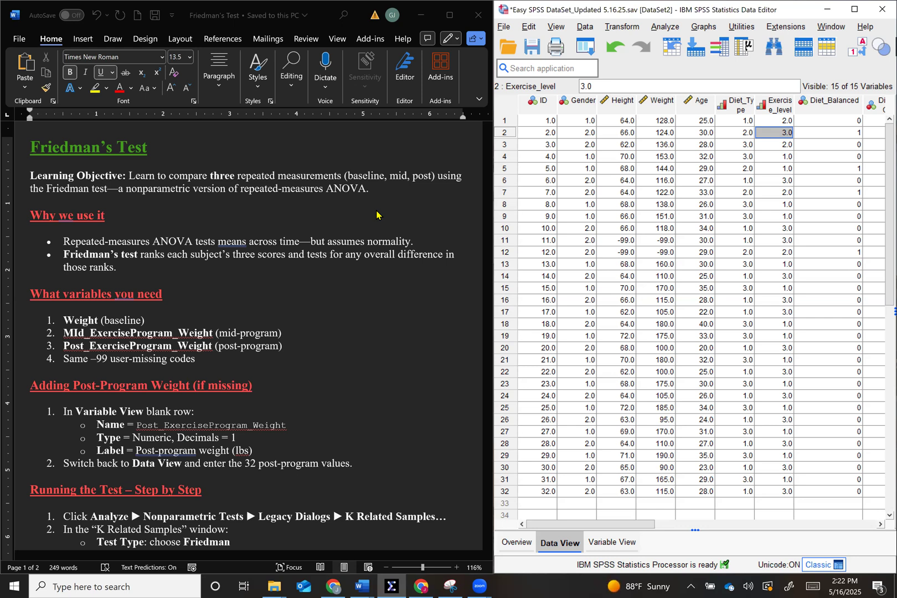
Read the Friedman's Test guide in Word, covering its purpose, required variables, the steps for running the test and reading the output
{"action": "scroll", "coordinate": [377, 215], "scroll_direction": "down", "scroll_amount": 1}
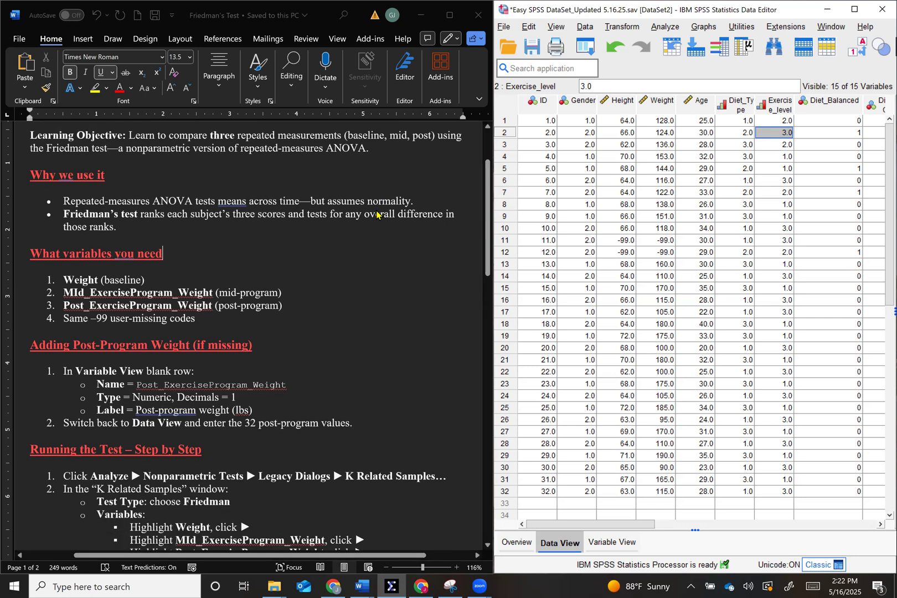
{"action": "scroll", "coordinate": [377, 214], "scroll_direction": "right", "scroll_amount": 1}
{"action": "scroll", "coordinate": [310, 245], "scroll_direction": "down", "scroll_amount": 1}
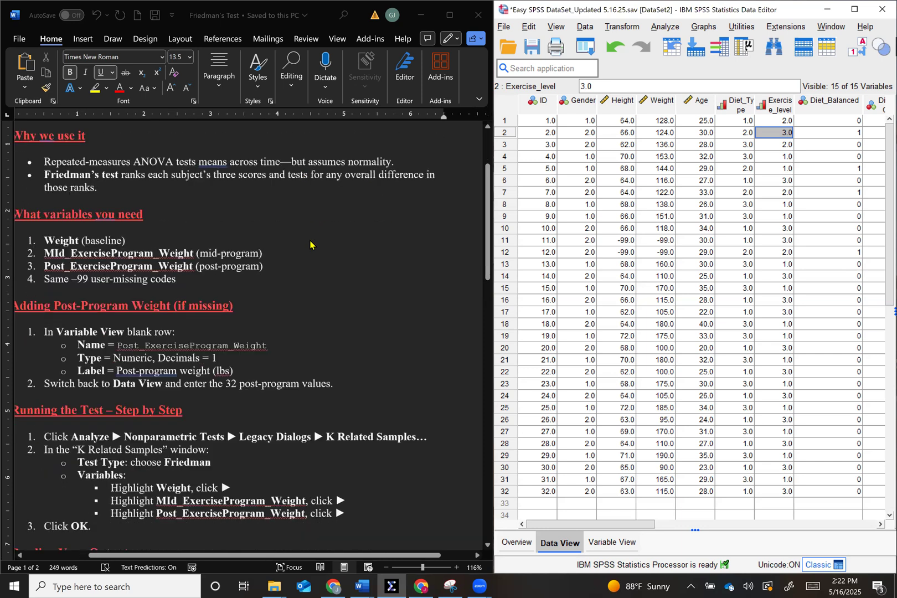
{"action": "scroll", "coordinate": [310, 245], "scroll_direction": "down", "scroll_amount": 1}
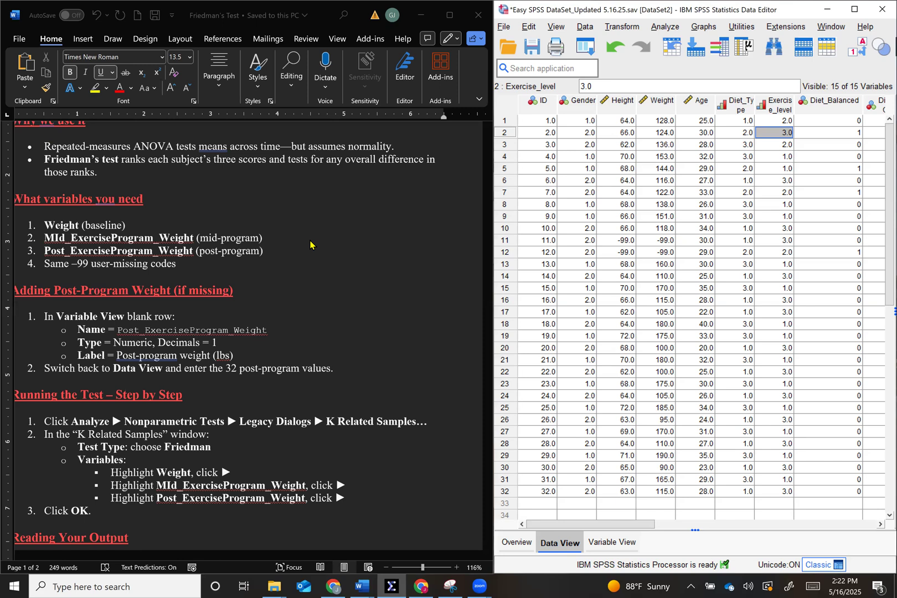
{"action": "scroll", "coordinate": [310, 245], "scroll_direction": "up", "scroll_amount": 1}
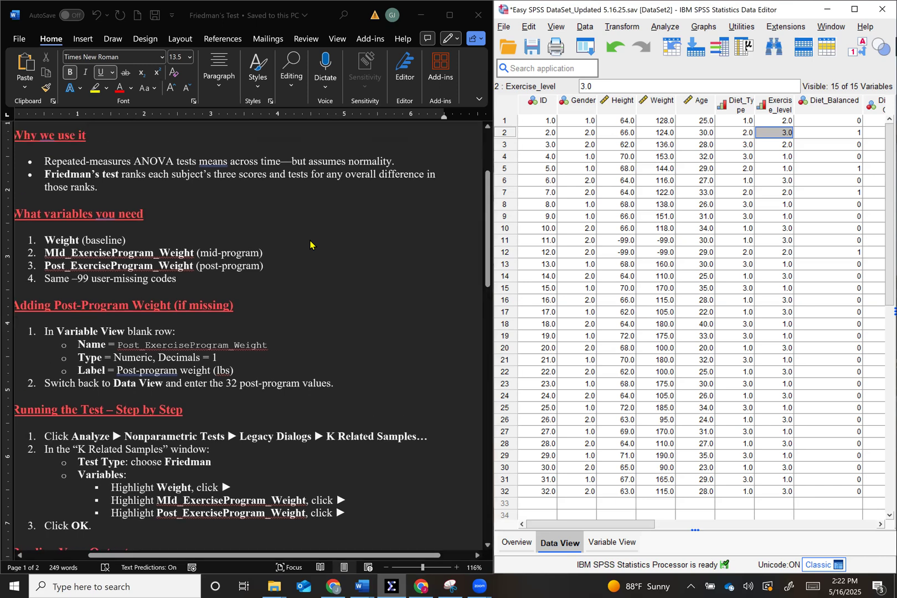
{"action": "scroll", "coordinate": [310, 244], "scroll_direction": "left", "scroll_amount": 1}
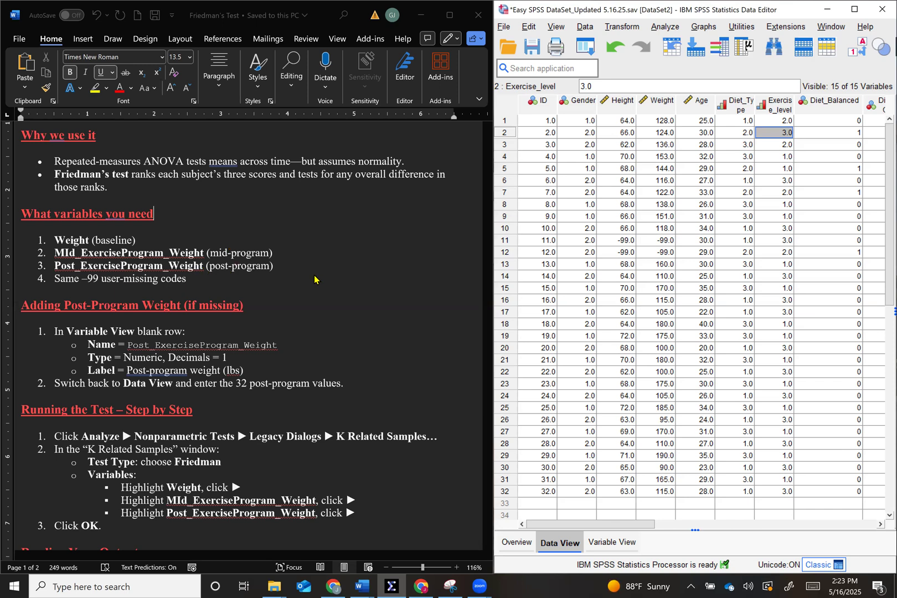
{"action": "scroll", "coordinate": [314, 279], "scroll_direction": "down", "scroll_amount": 2}
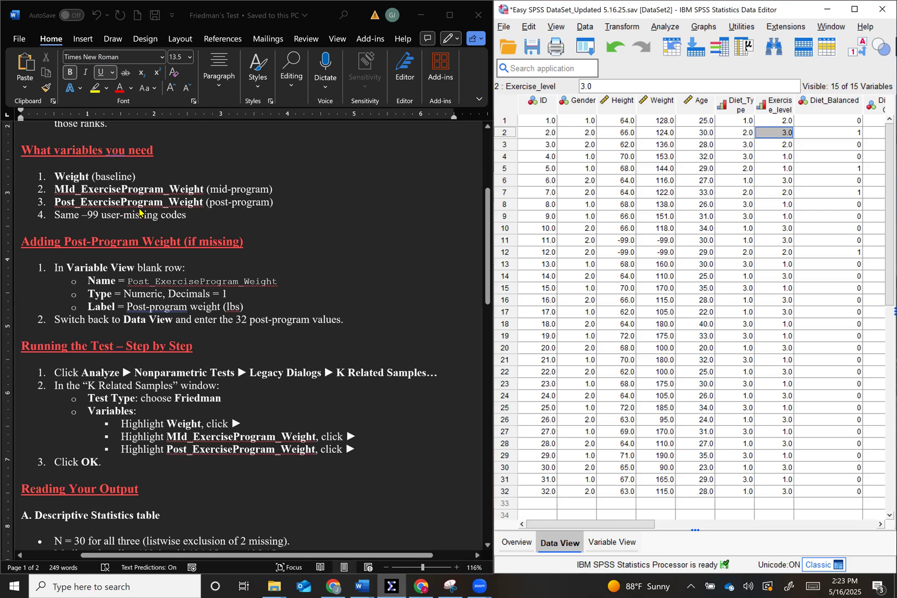
{"action": "scroll", "coordinate": [355, 444], "scroll_direction": "down", "scroll_amount": 2}
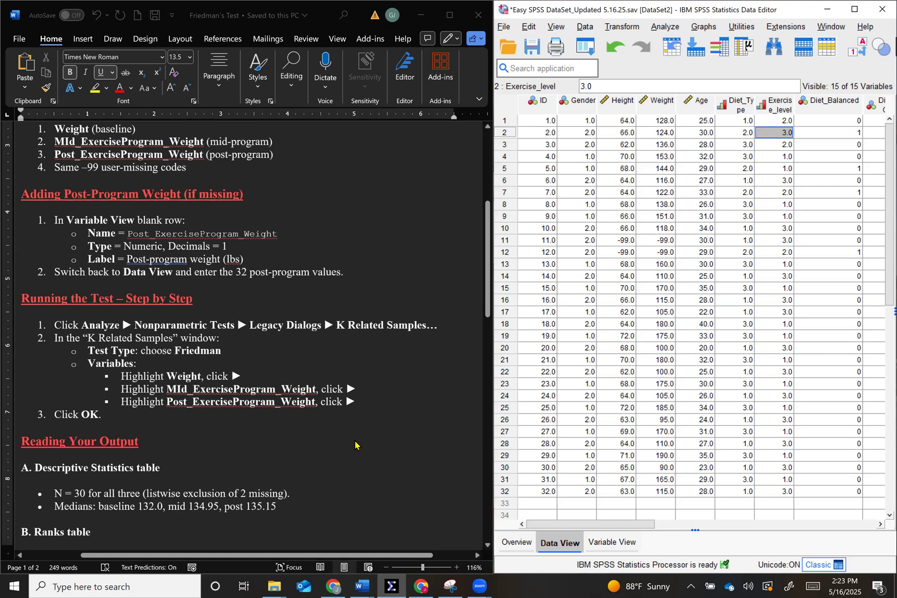
{"action": "scroll", "coordinate": [355, 445], "scroll_direction": "down", "scroll_amount": 2}
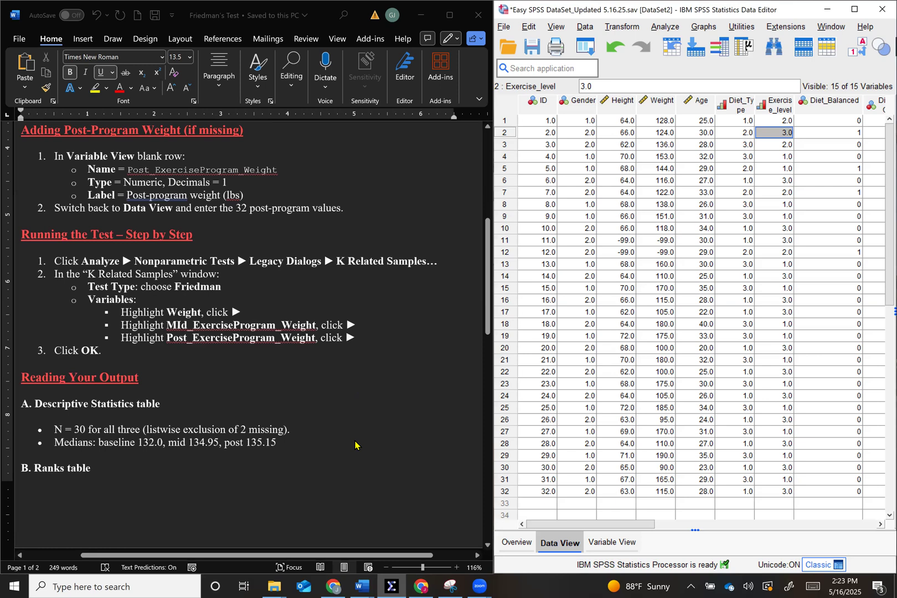
{"action": "scroll", "coordinate": [355, 445], "scroll_direction": "up", "scroll_amount": 1}
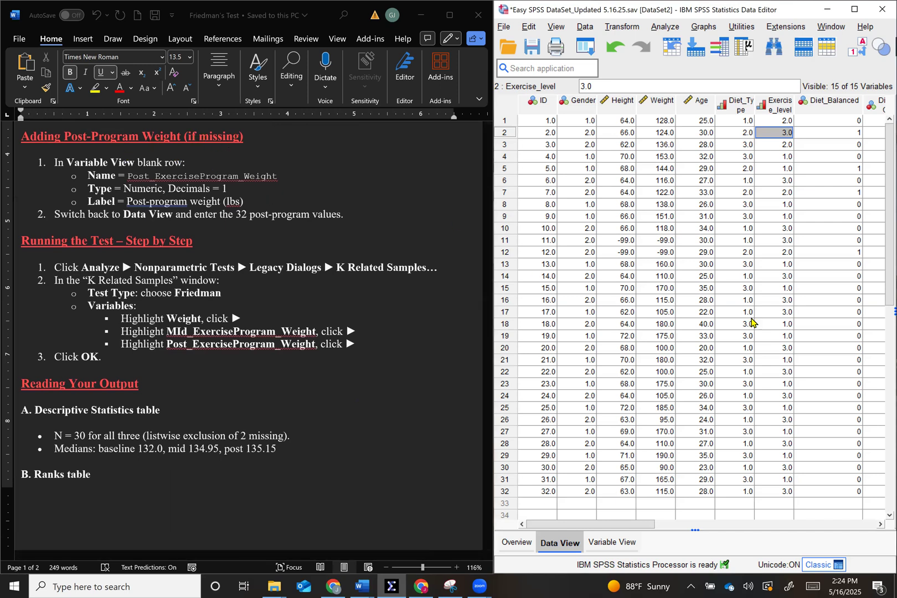
Examine the mid-program and post-program weight columns in the SPSS data grid
{"action": "scroll", "coordinate": [752, 323], "scroll_direction": "right", "scroll_amount": 3}
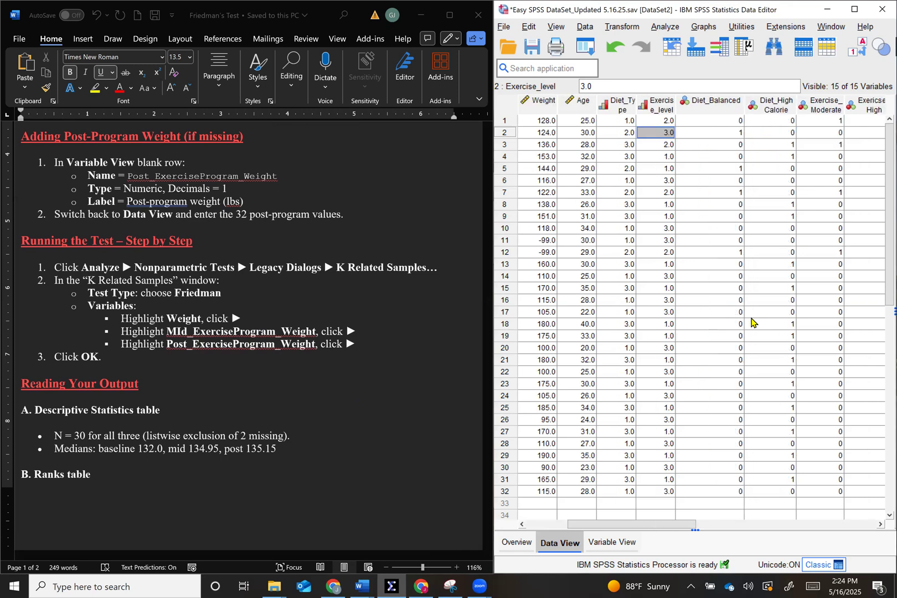
{"action": "scroll", "coordinate": [751, 323], "scroll_direction": "right", "scroll_amount": 6}
{"action": "scroll", "coordinate": [751, 323], "scroll_direction": "right", "scroll_amount": 3}
{"action": "scroll", "coordinate": [751, 322], "scroll_direction": "left", "scroll_amount": 2}
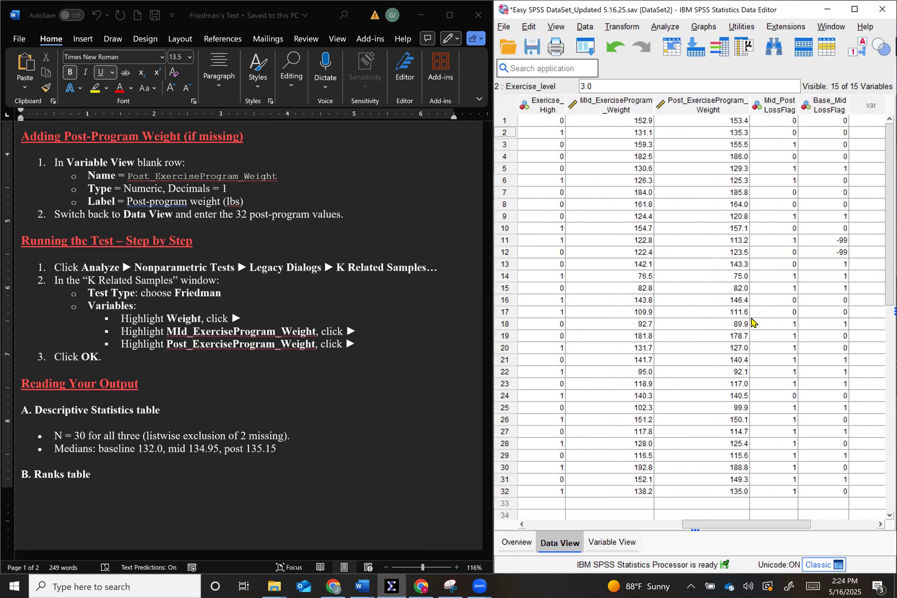
{"action": "scroll", "coordinate": [751, 323], "scroll_direction": "left", "scroll_amount": 3}
{"action": "scroll", "coordinate": [752, 323], "scroll_direction": "right", "scroll_amount": 3}
{"action": "left_click", "coordinate": [689, 102]}
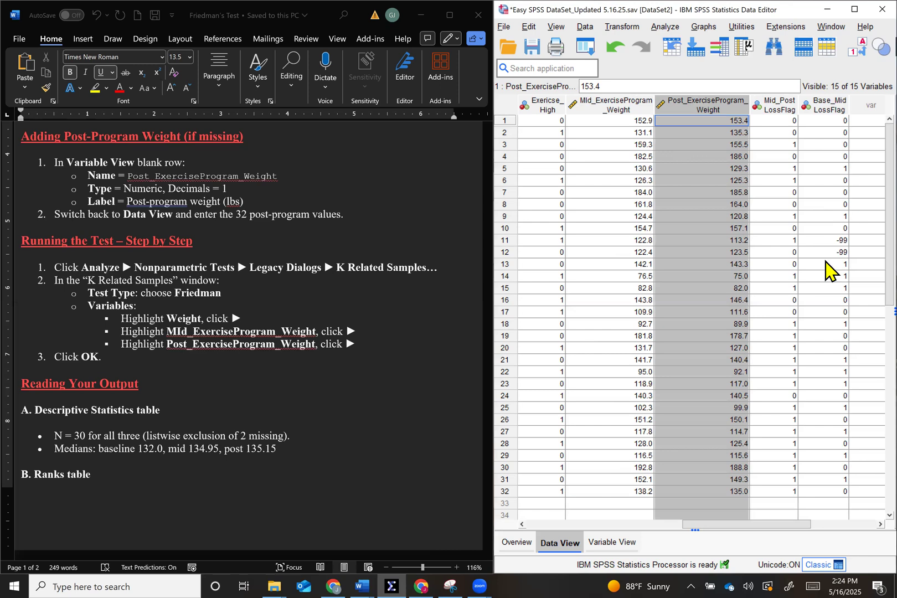
{"action": "left_click", "coordinate": [711, 352]}
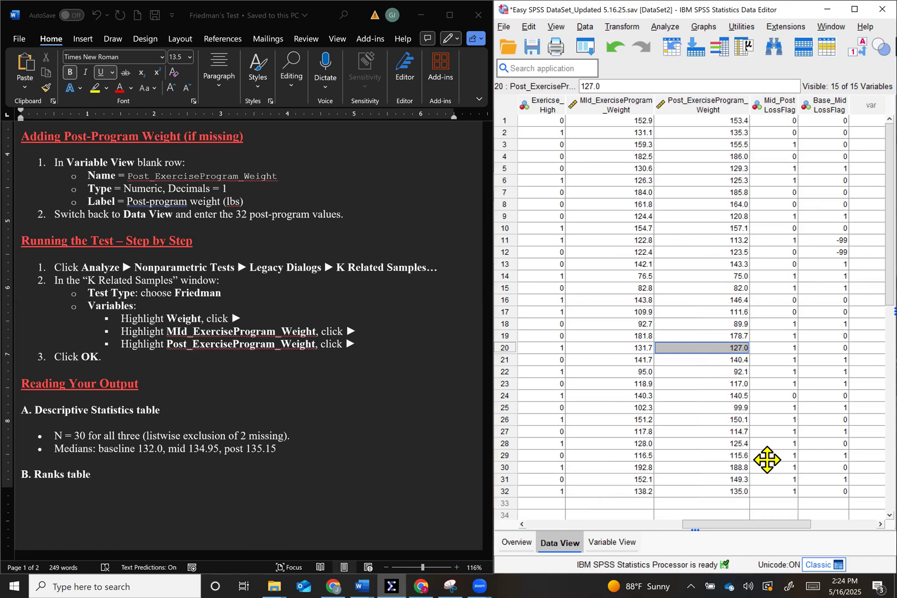
Review the variable definition of Post_ExerciseProgram_Weight, checking its type, decimals, label, values, missing codes and measurement level
{"action": "left_click", "coordinate": [620, 543]}
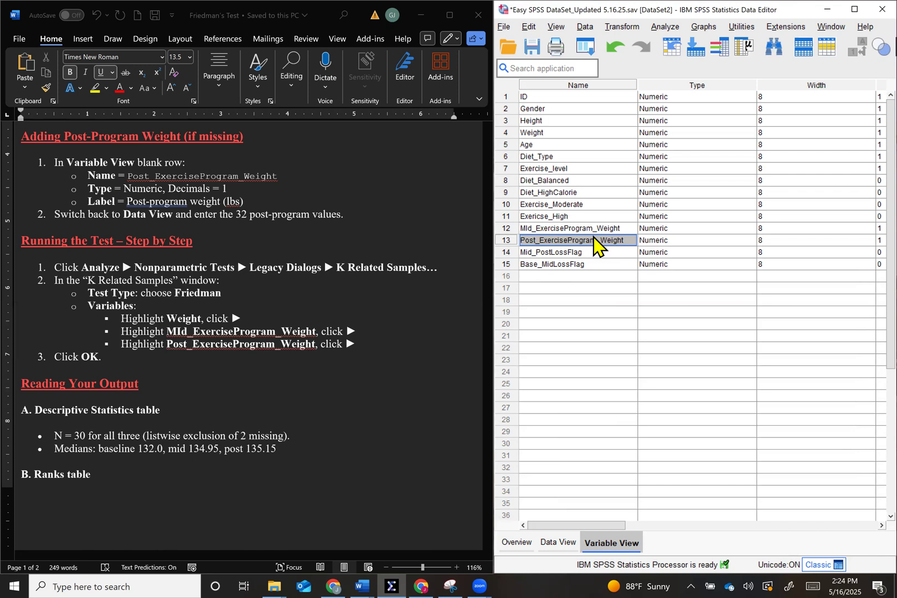
{"action": "left_click", "coordinate": [643, 242]}
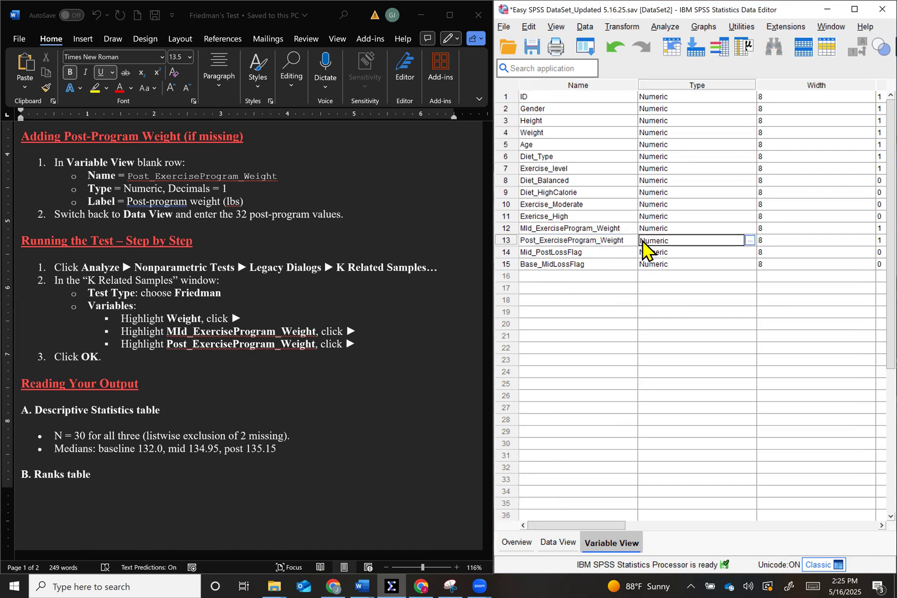
{"action": "key", "text": "Right"}
{"action": "scroll", "coordinate": [621, 243], "scroll_direction": "right", "scroll_amount": 1}
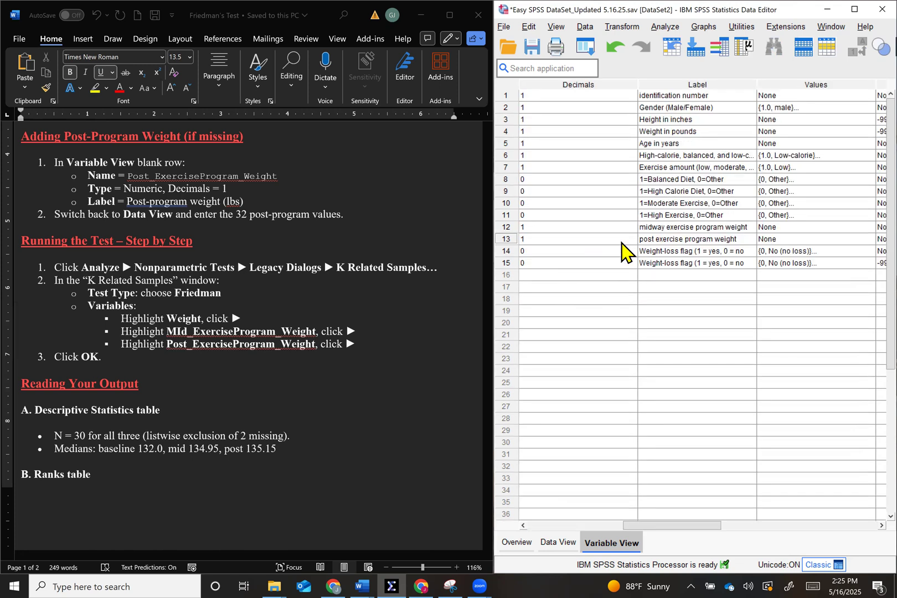
{"action": "scroll", "coordinate": [621, 251], "scroll_direction": "left", "scroll_amount": 1}
{"action": "key", "text": "Right"}
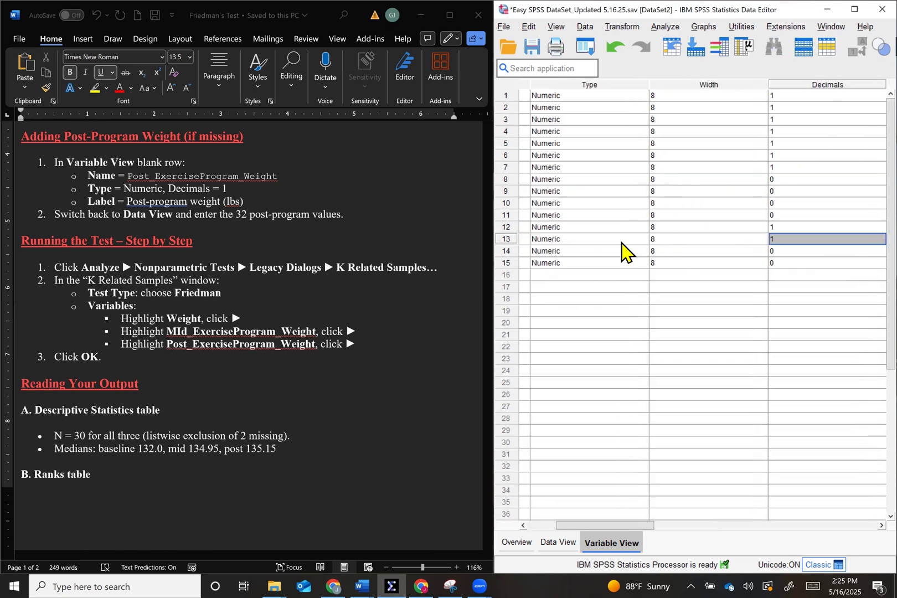
{"action": "key", "text": "Right"}
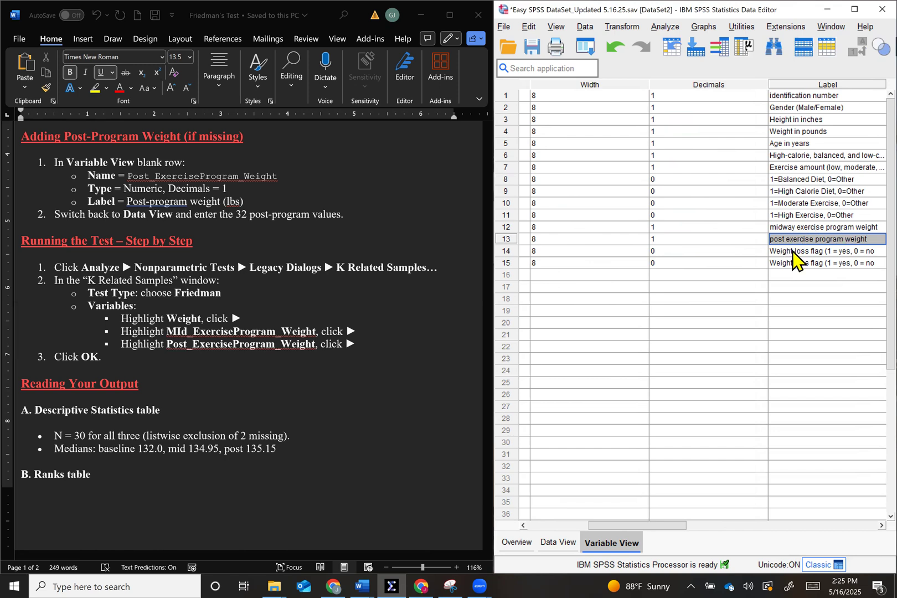
{"action": "key", "text": "Right"}
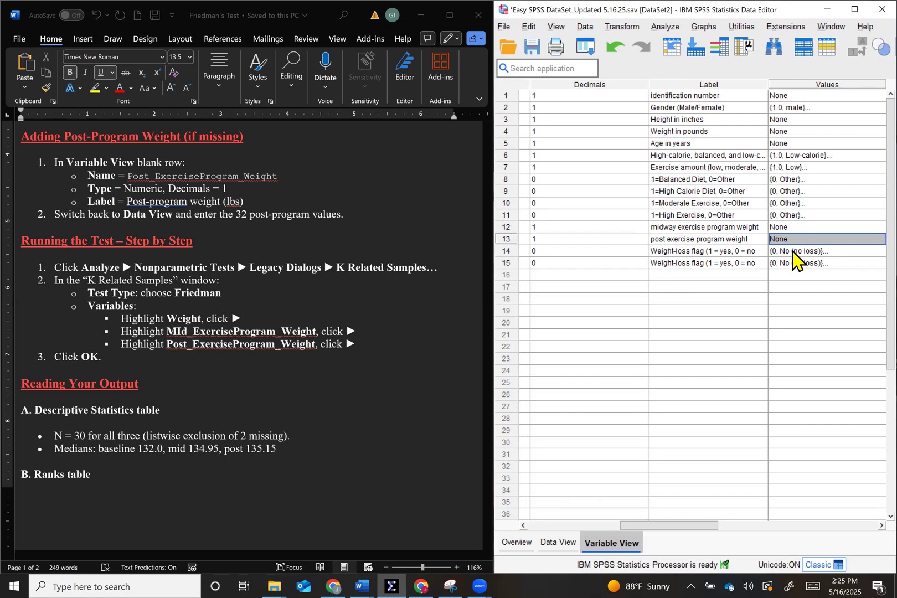
{"action": "key", "text": "Right"}
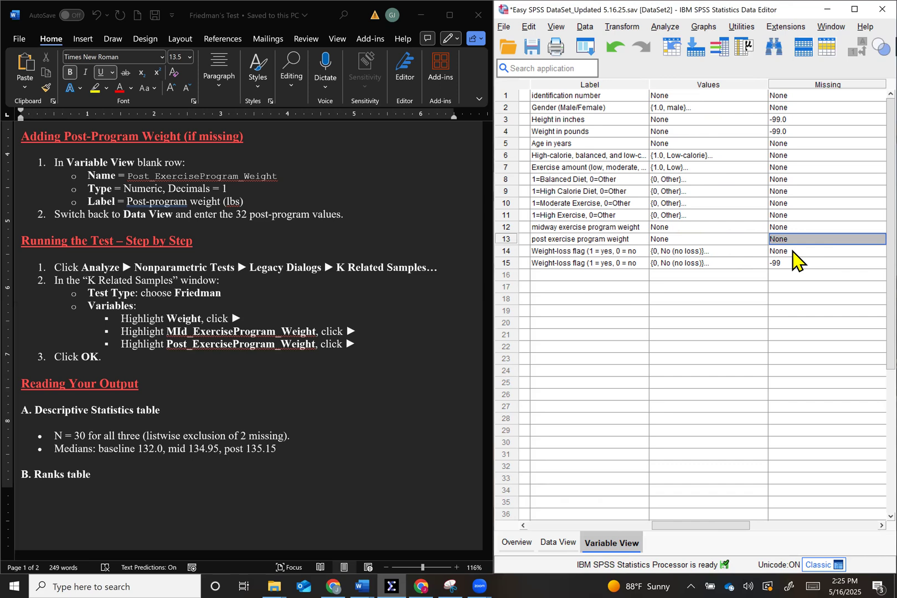
{"action": "key", "text": "Right"}
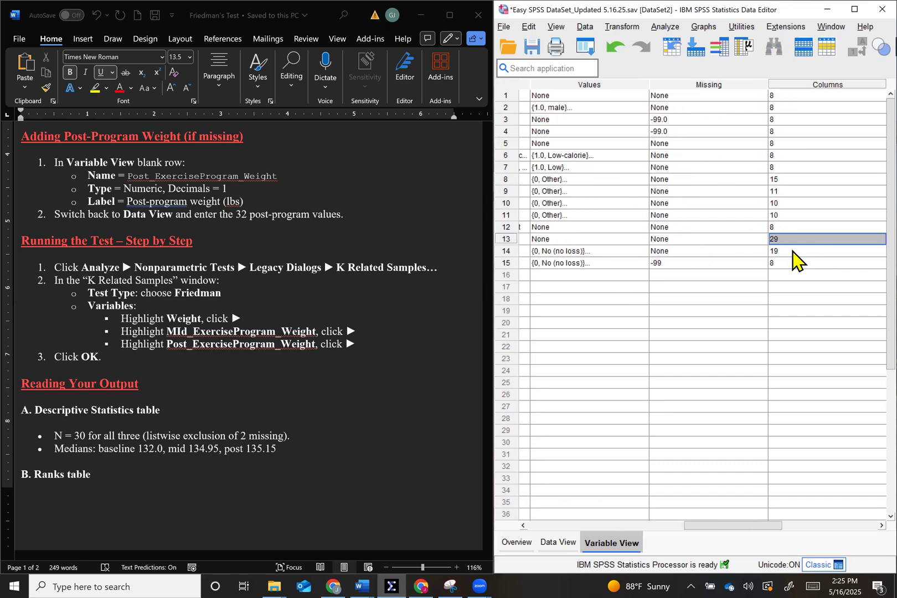
{"action": "key", "text": "Right"}
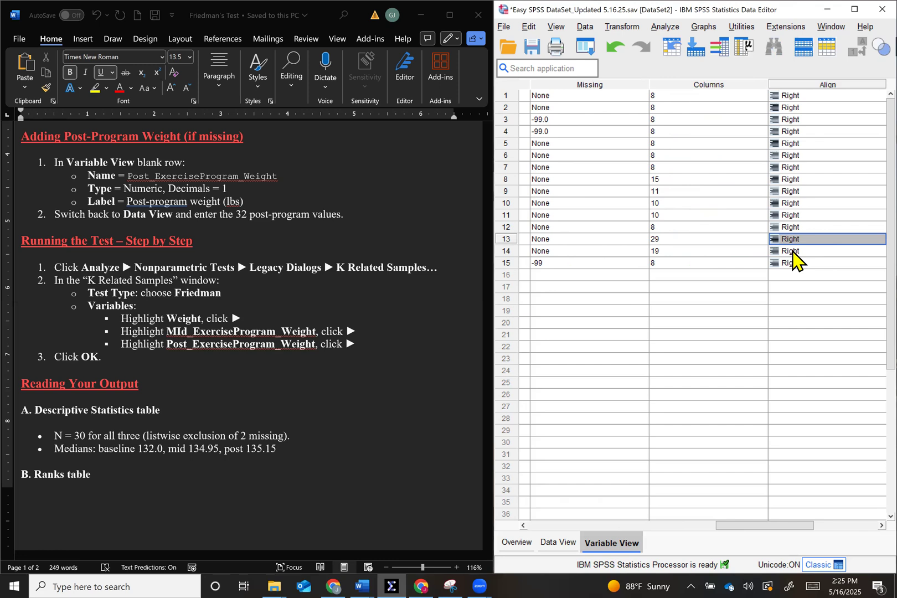
{"action": "scroll", "coordinate": [793, 252], "scroll_direction": "right", "scroll_amount": 2}
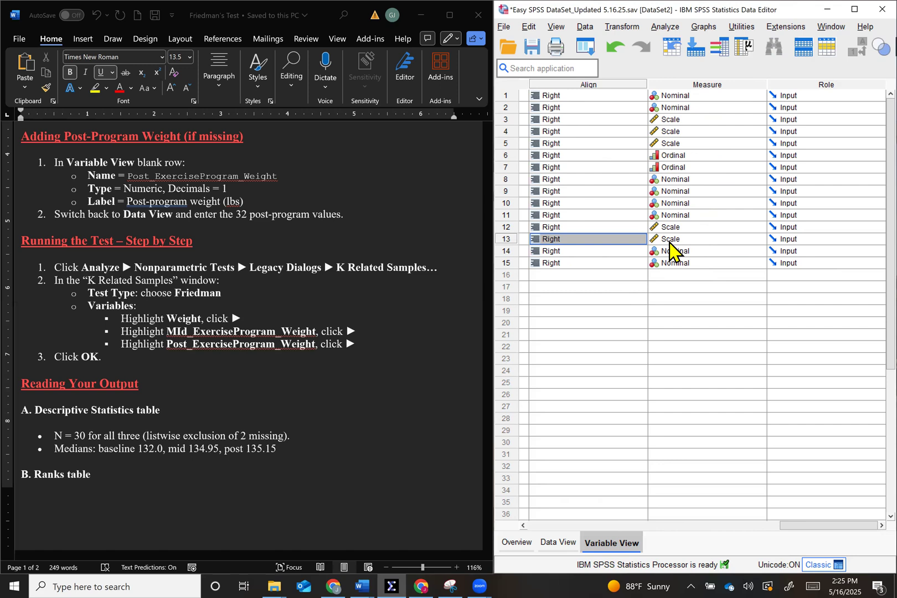
Select the Post_ExerciseProgram_Weight column in the data grid and open the legacy nonparametric test for K related samples
{"action": "left_click", "coordinate": [558, 543]}
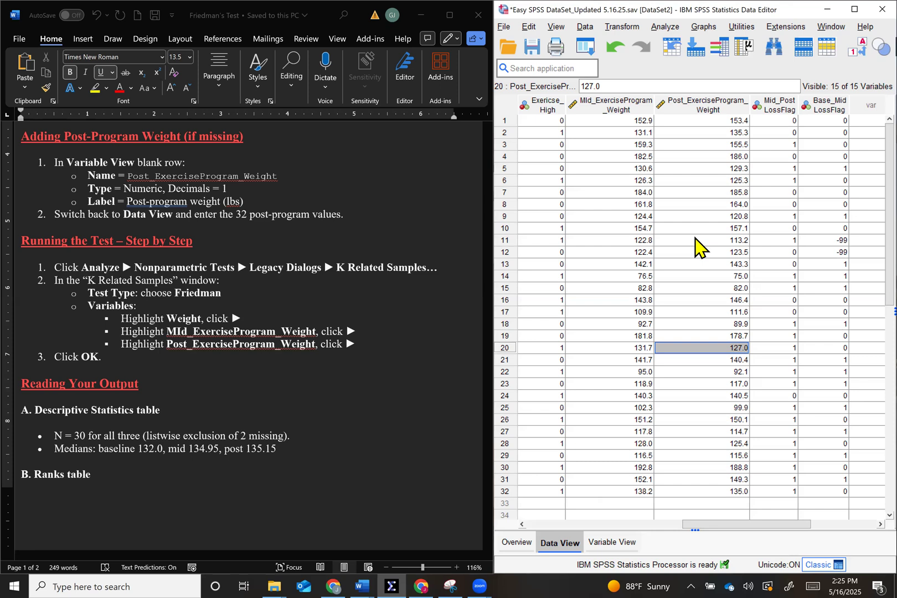
{"action": "left_click", "coordinate": [714, 106]}
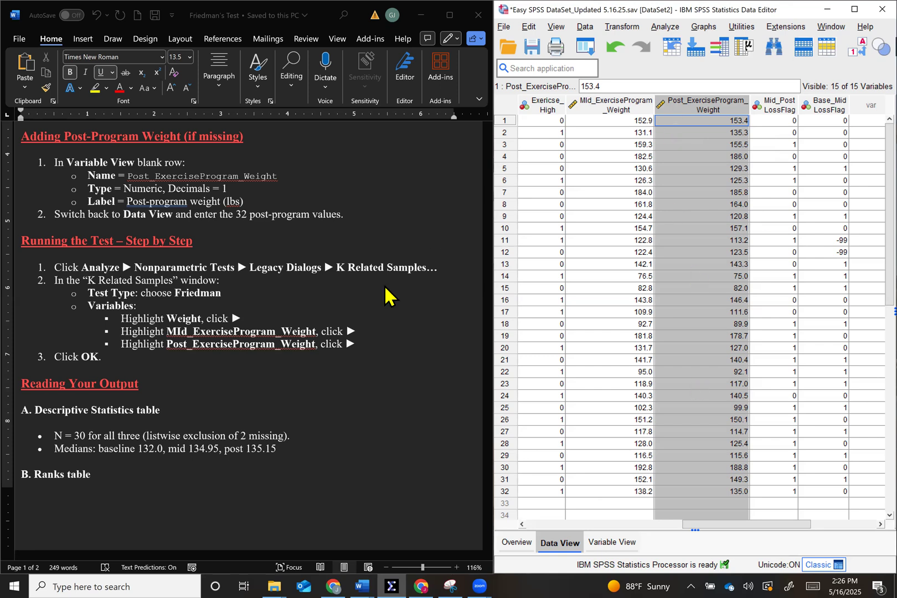
{"action": "left_click", "coordinate": [666, 27]}
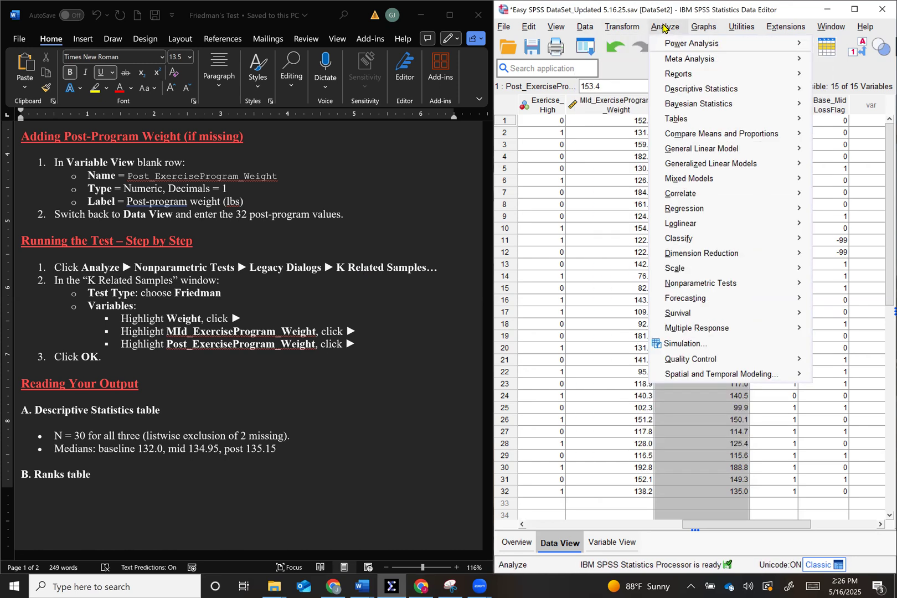
{"action": "mouse_move", "coordinate": [681, 286]}
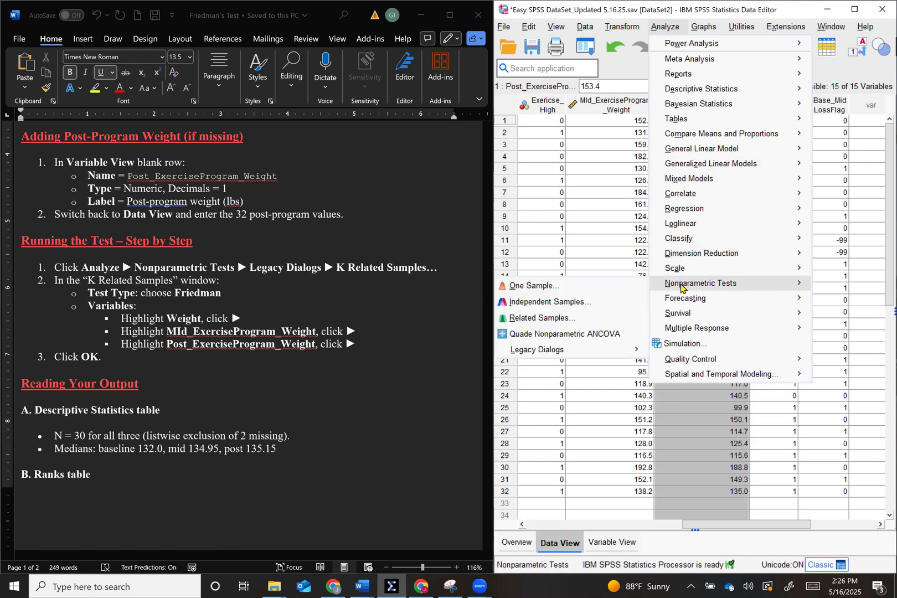
{"action": "mouse_move", "coordinate": [589, 351]}
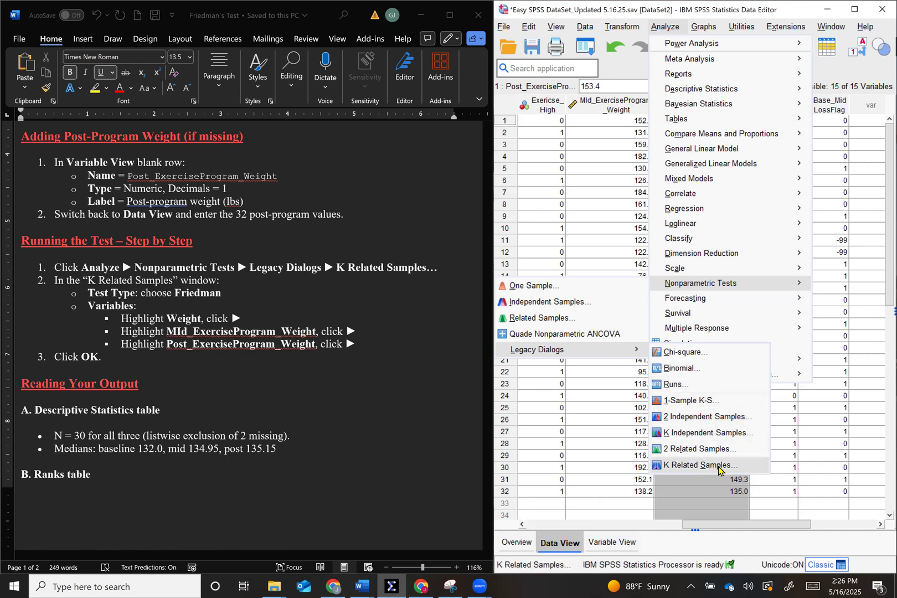
{"action": "left_click", "coordinate": [700, 465]}
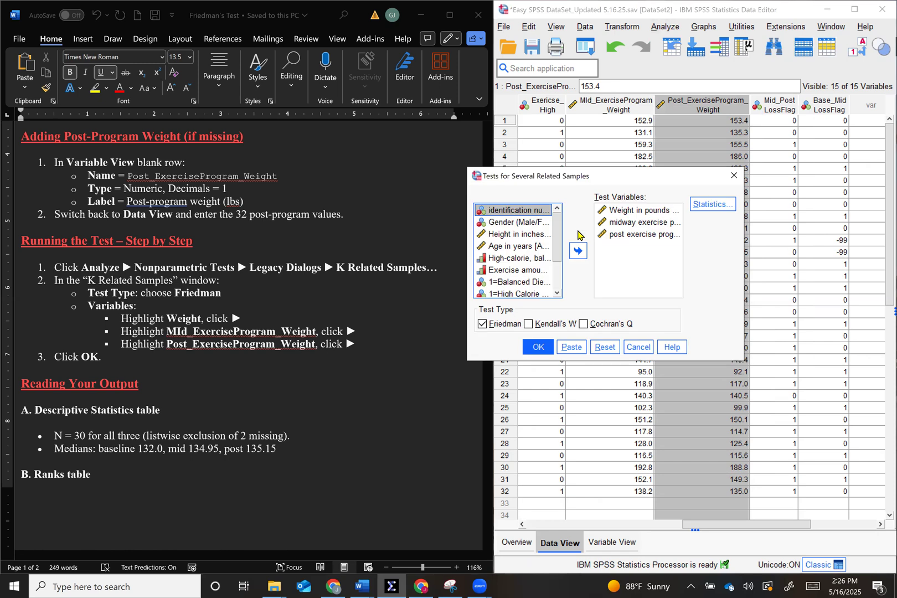
Remove all three weight variables from the test variables so the selection starts empty
{"action": "left_click", "coordinate": [629, 215]}
{"action": "left_click_drag", "start_coordinate": [629, 215], "coordinate": [619, 239]}
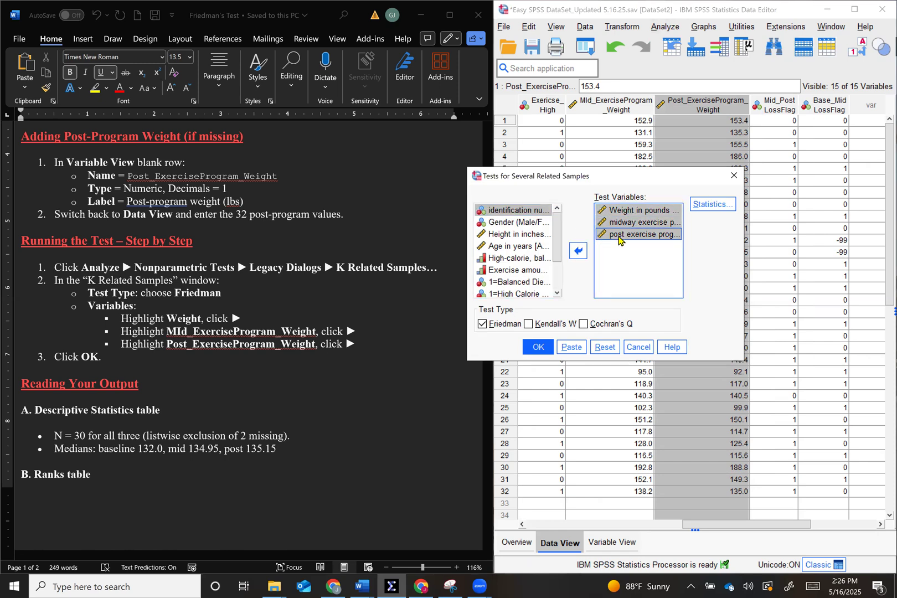
{"action": "left_click", "coordinate": [579, 252]}
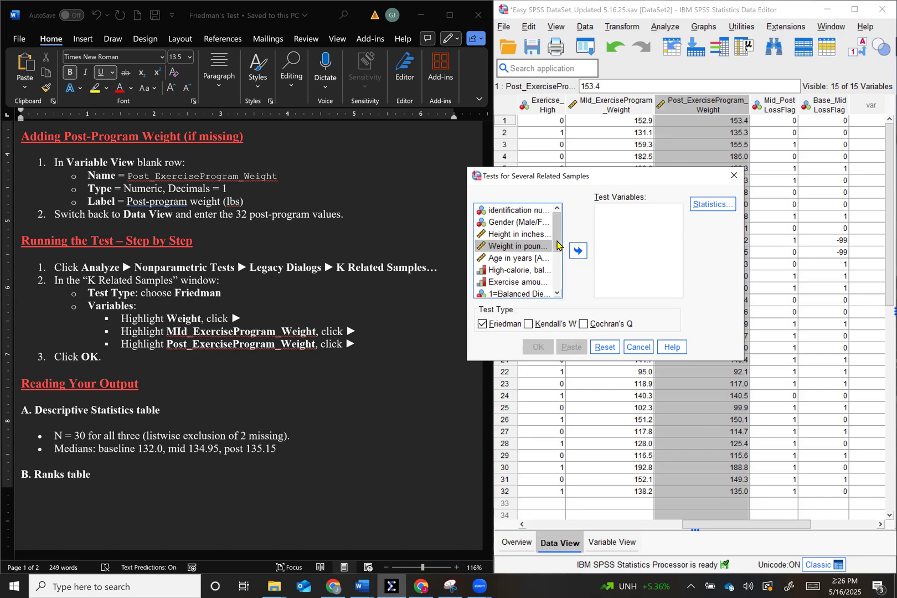
Add Weight in pounds, midway exercise program weight and post exercise program weight, in that order, as the test variables
{"action": "left_click", "coordinate": [507, 248]}
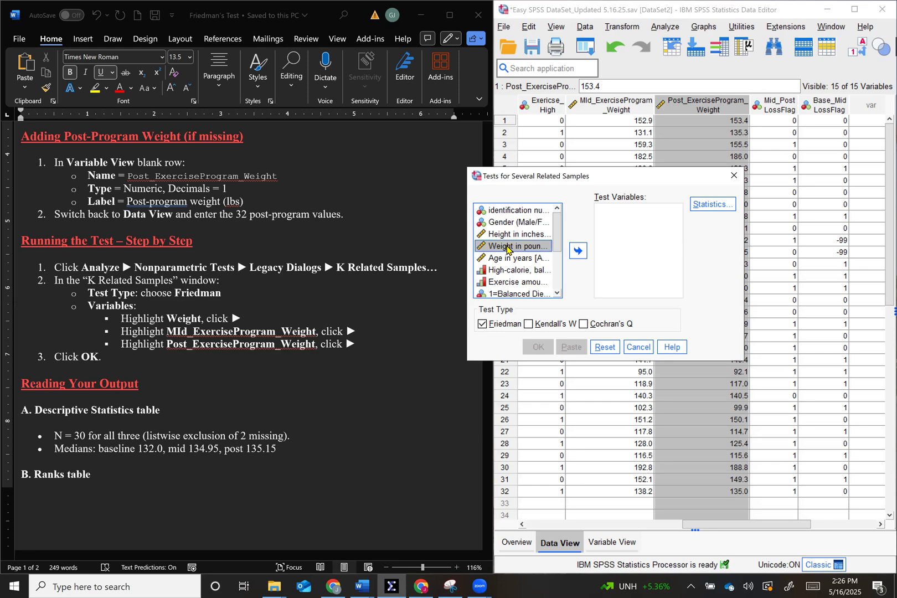
{"action": "double_click", "coordinate": [507, 248]}
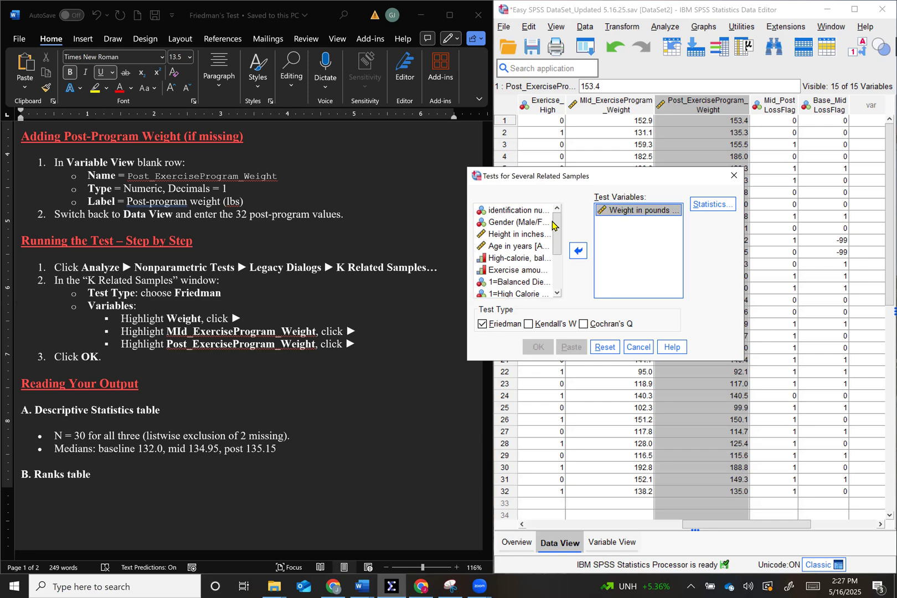
{"action": "left_click_drag", "start_coordinate": [554, 228], "coordinate": [558, 270]}
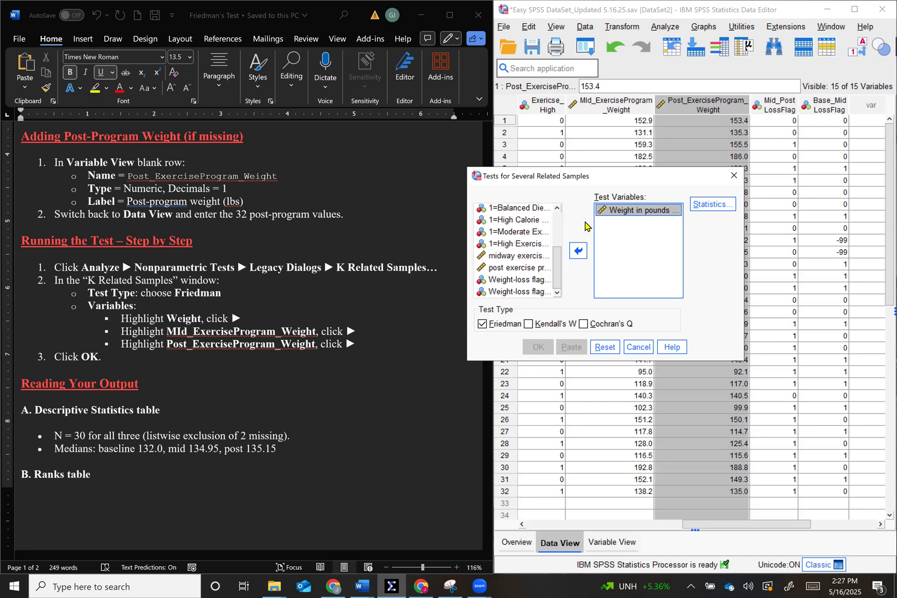
{"action": "double_click", "coordinate": [510, 256]}
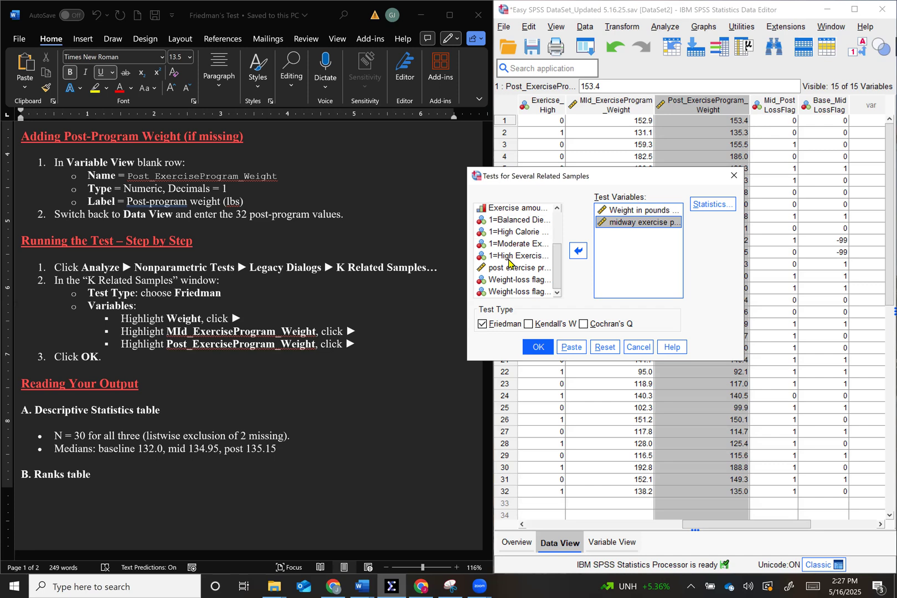
{"action": "double_click", "coordinate": [507, 269]}
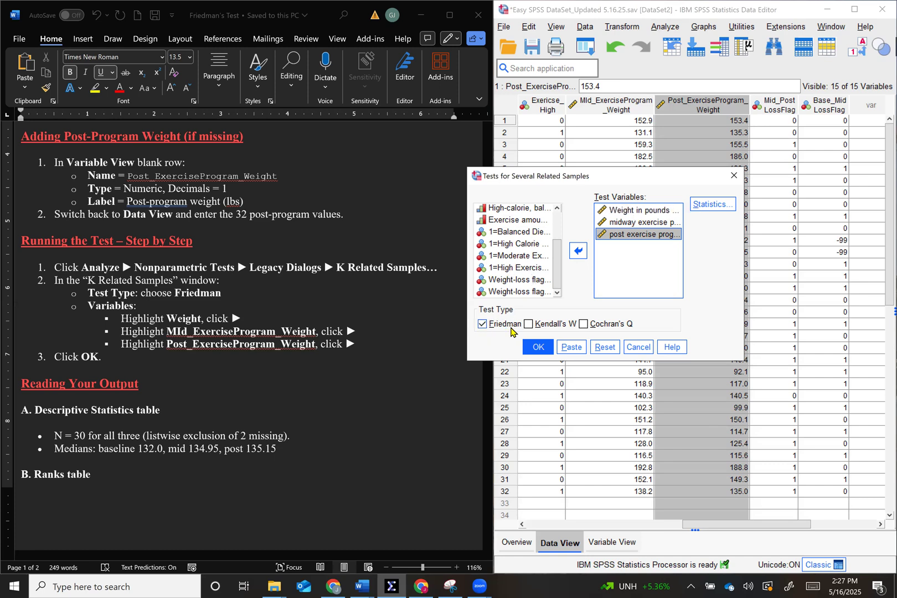
Make sure Friedman is the chosen test type and run the test
{"action": "left_click", "coordinate": [481, 325]}
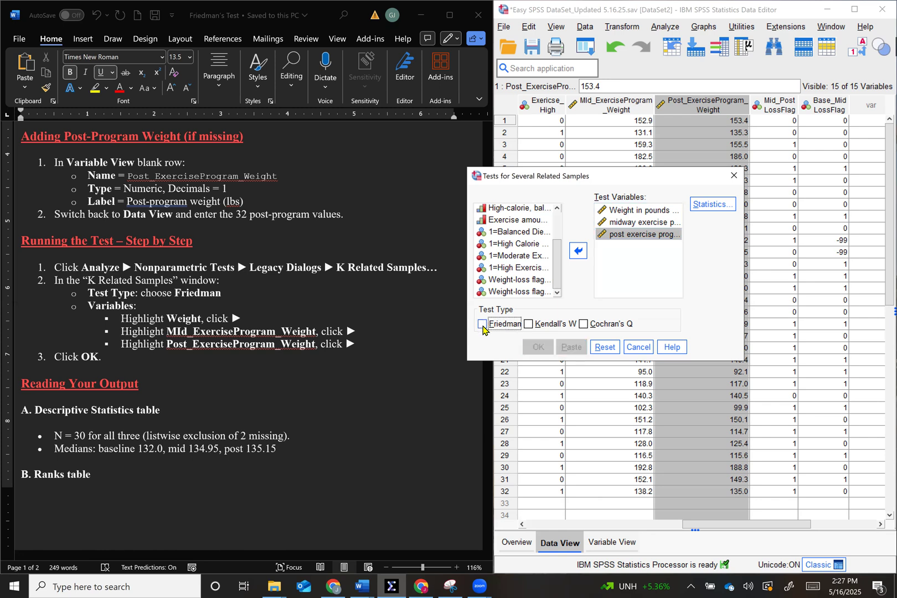
{"action": "left_click", "coordinate": [481, 326]}
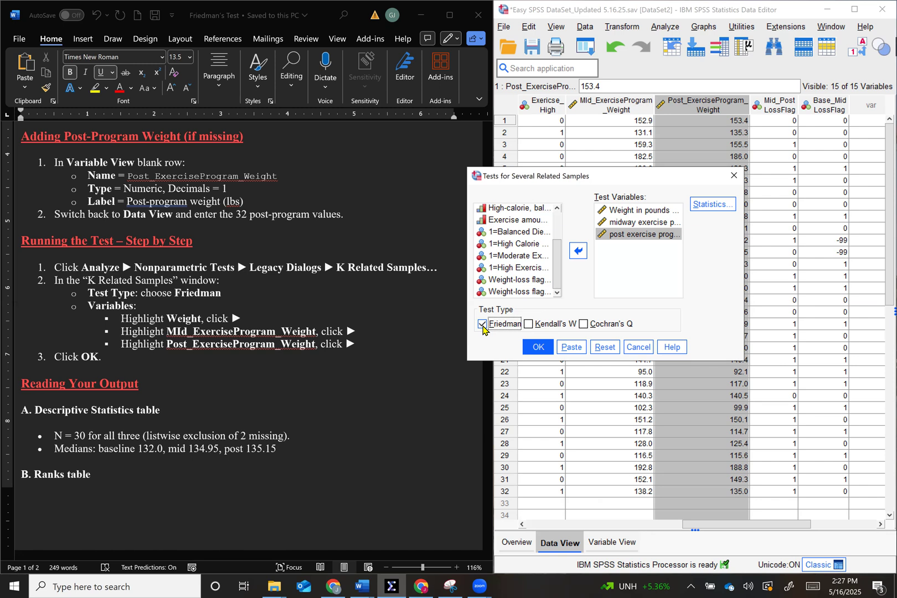
{"action": "left_click", "coordinate": [540, 345]}
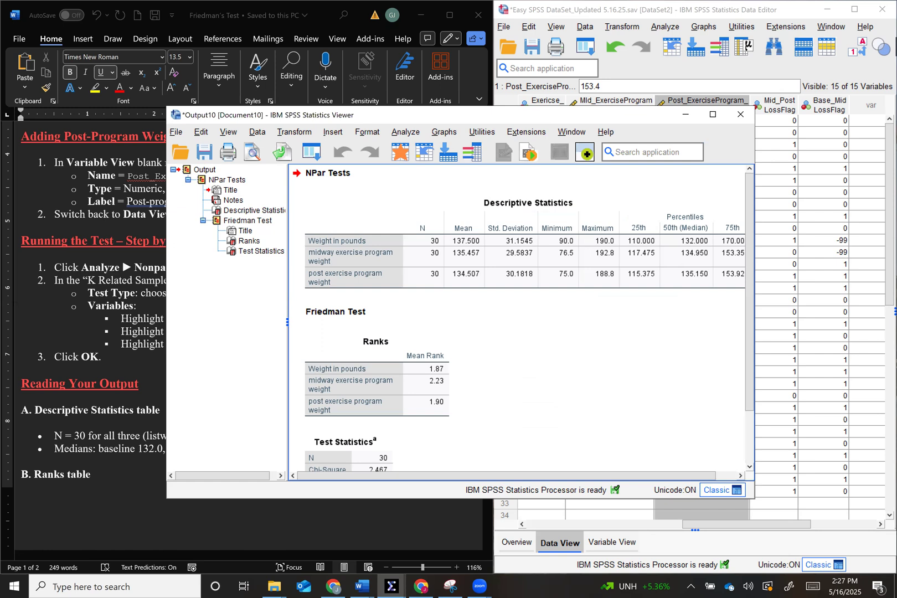
Place the output viewer beside the Word document and collapse its outline to give the results more room
{"action": "key", "text": "super+Right"}
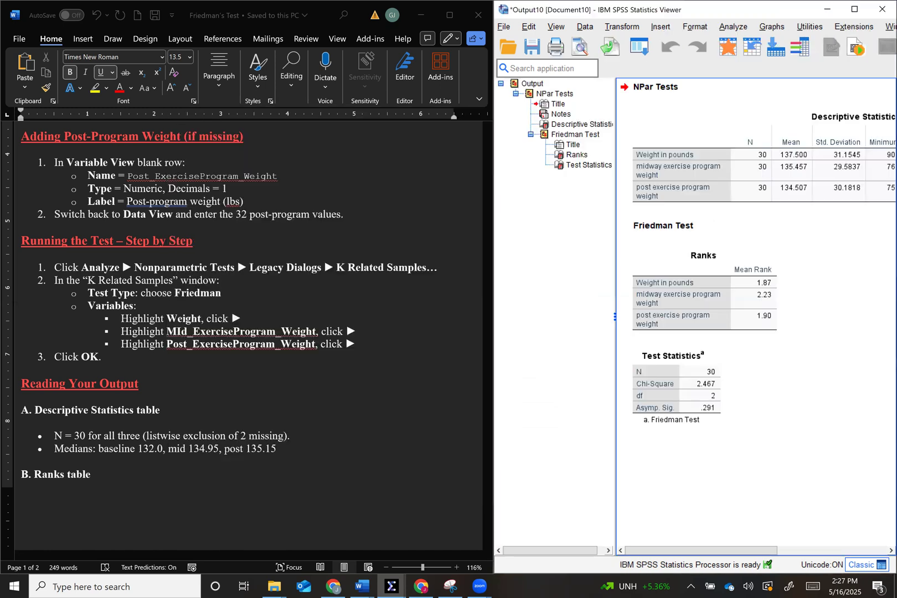
{"action": "left_click_drag", "start_coordinate": [616, 164], "coordinate": [499, 169]}
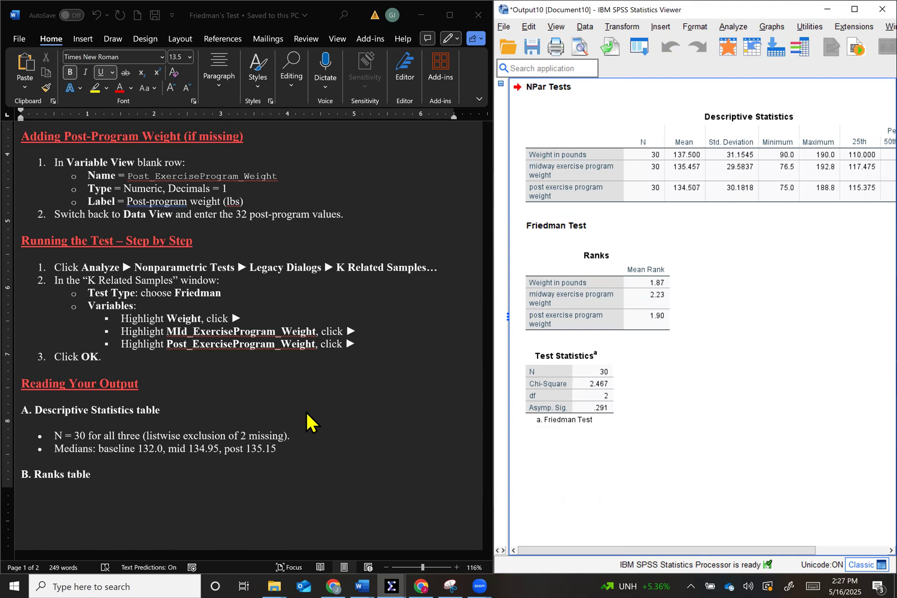
Examine the Descriptive Statistics table across all columns, comparing N and the three weight medians with the guide's output notes
{"action": "scroll", "coordinate": [308, 422], "scroll_direction": "down", "scroll_amount": 5}
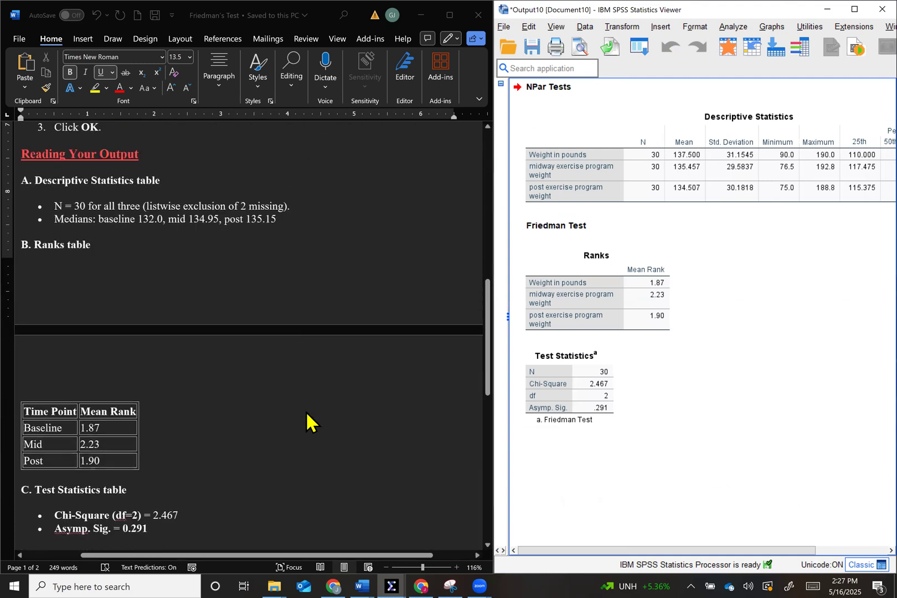
{"action": "left_click", "coordinate": [716, 135]}
{"action": "scroll", "coordinate": [715, 135], "scroll_direction": "right", "scroll_amount": 2}
{"action": "scroll", "coordinate": [715, 136], "scroll_direction": "left", "scroll_amount": 2}
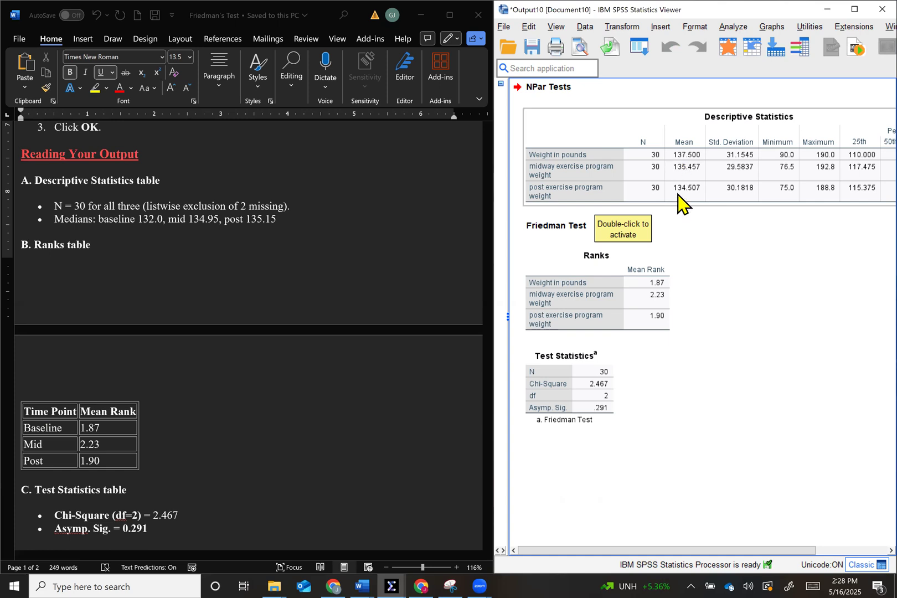
{"action": "scroll", "coordinate": [681, 202], "scroll_direction": "right", "scroll_amount": 3}
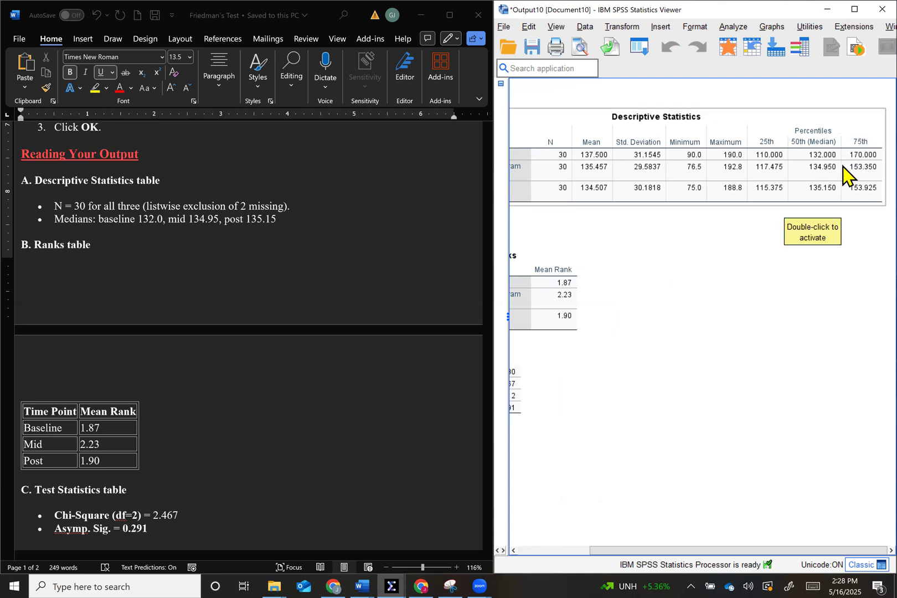
{"action": "scroll", "coordinate": [843, 166], "scroll_direction": "left", "scroll_amount": 3}
{"action": "scroll", "coordinate": [843, 166], "scroll_direction": "right", "scroll_amount": 3}
{"action": "scroll", "coordinate": [853, 171], "scroll_direction": "left", "scroll_amount": 3}
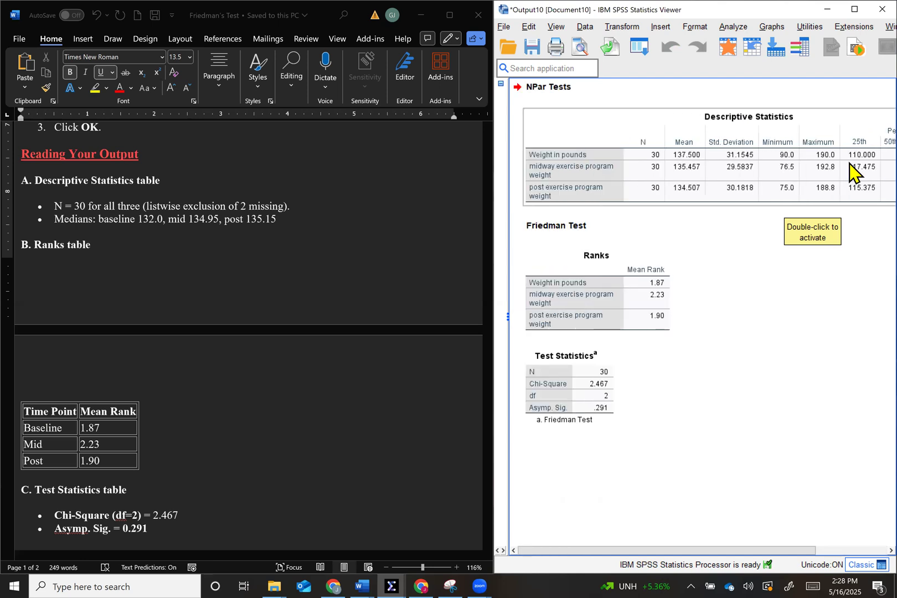
{"action": "scroll", "coordinate": [854, 173], "scroll_direction": "right", "scroll_amount": 3}
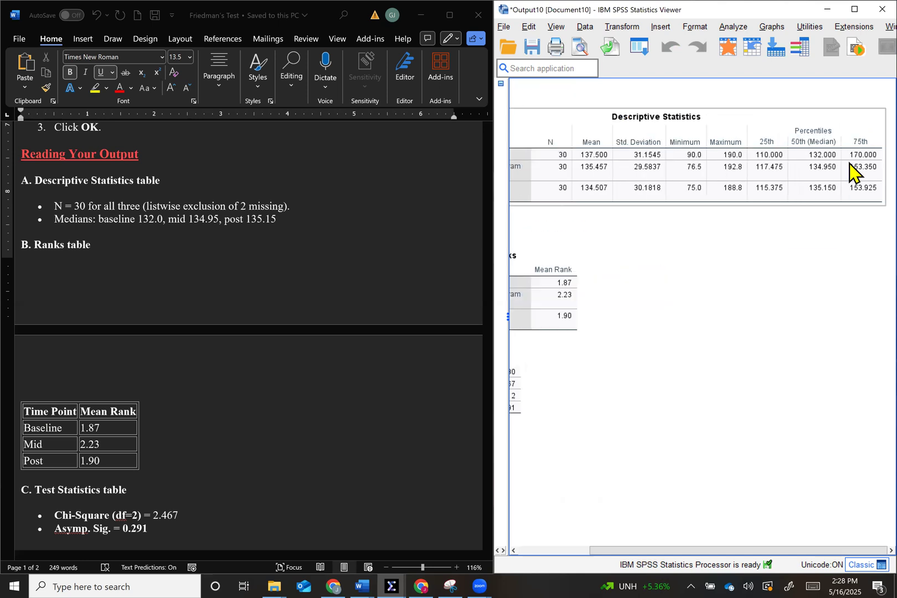
{"action": "scroll", "coordinate": [854, 172], "scroll_direction": "left", "scroll_amount": 3}
{"action": "scroll", "coordinate": [854, 172], "scroll_direction": "right", "scroll_amount": 3}
{"action": "scroll", "coordinate": [854, 173], "scroll_direction": "left", "scroll_amount": 2}
{"action": "scroll", "coordinate": [854, 172], "scroll_direction": "left", "scroll_amount": 2}
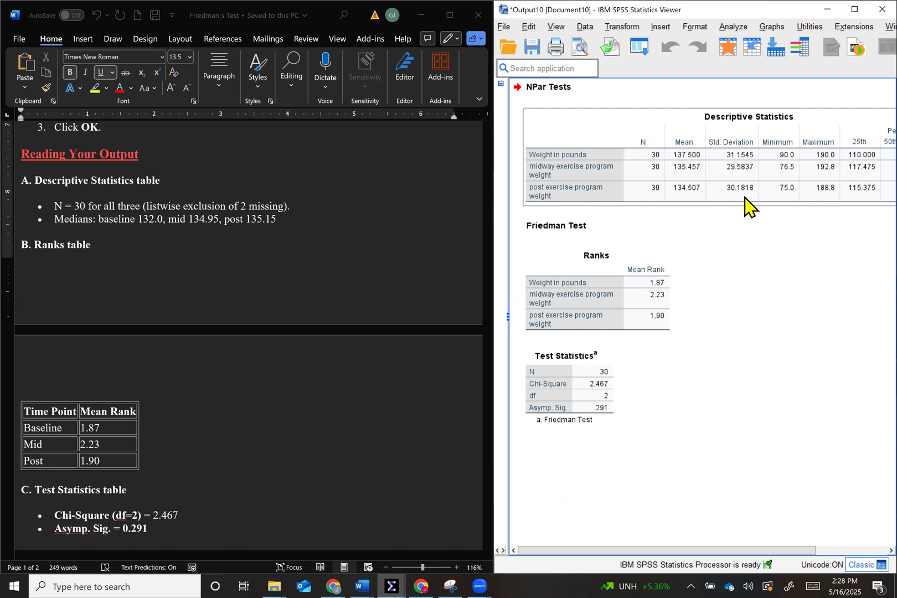
Compare the mean ranks of the three weight measurements with the guide's Ranks table, checking them against the median percentiles
{"action": "scroll", "coordinate": [483, 331], "scroll_direction": "down", "scroll_amount": 3}
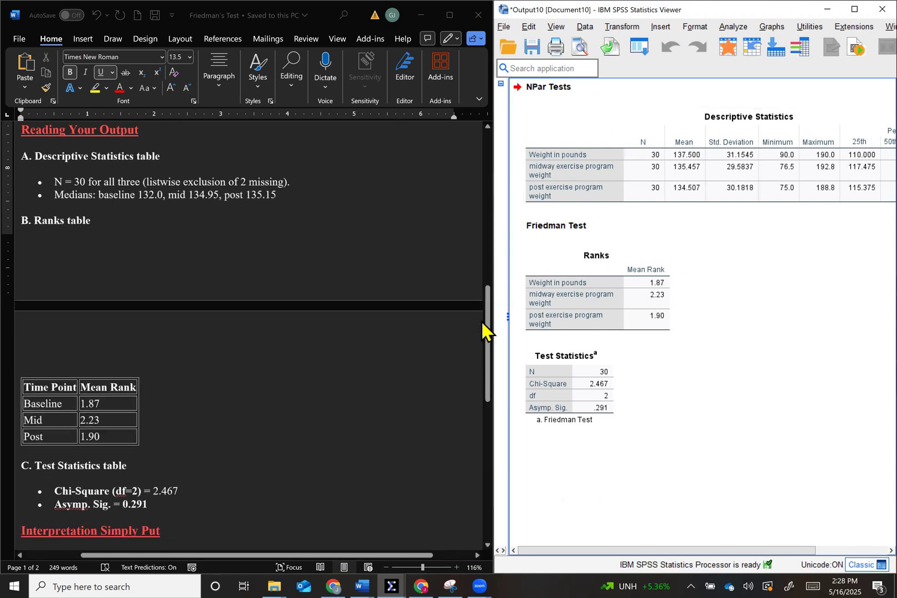
{"action": "scroll", "coordinate": [759, 195], "scroll_direction": "right", "scroll_amount": 5}
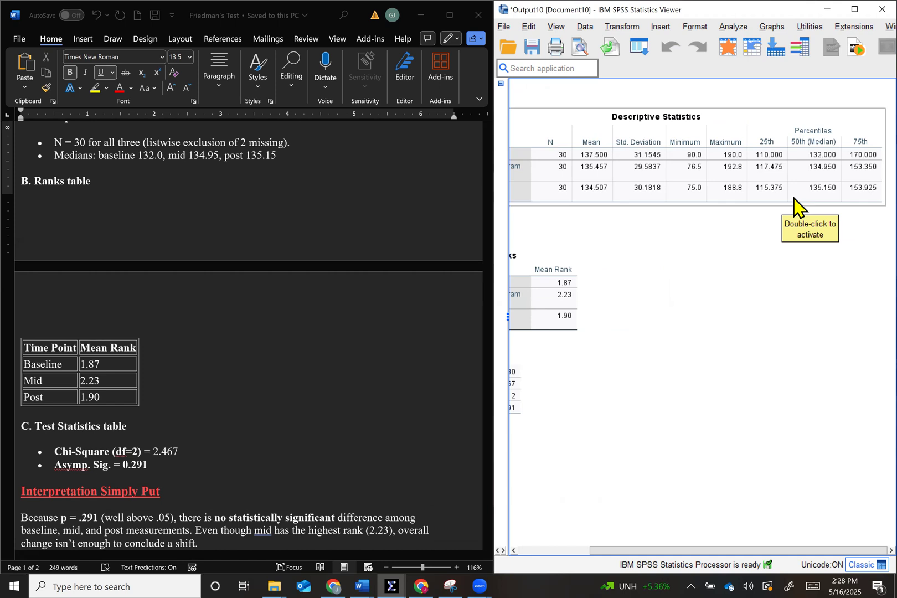
{"action": "scroll", "coordinate": [796, 206], "scroll_direction": "left", "scroll_amount": 3}
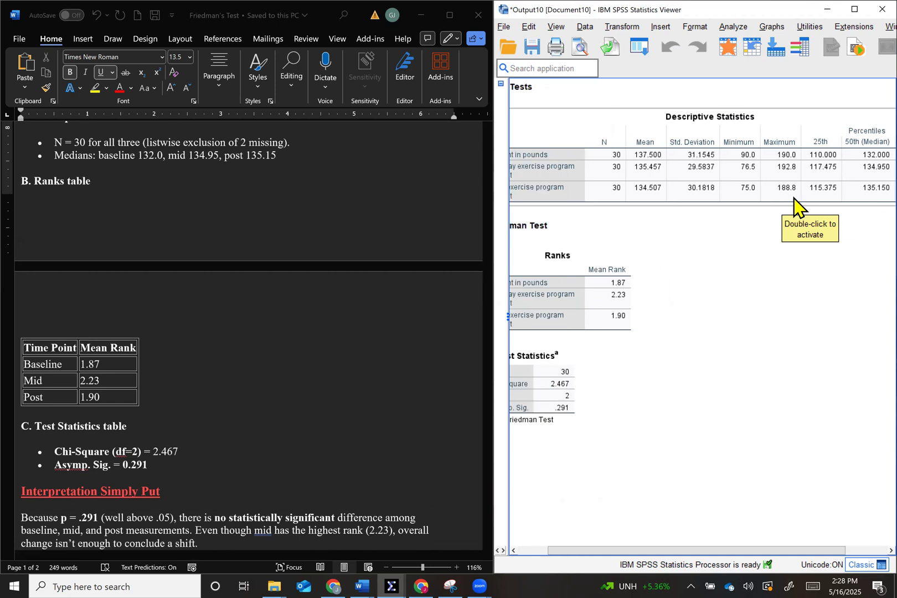
{"action": "scroll", "coordinate": [796, 206], "scroll_direction": "left", "scroll_amount": 2}
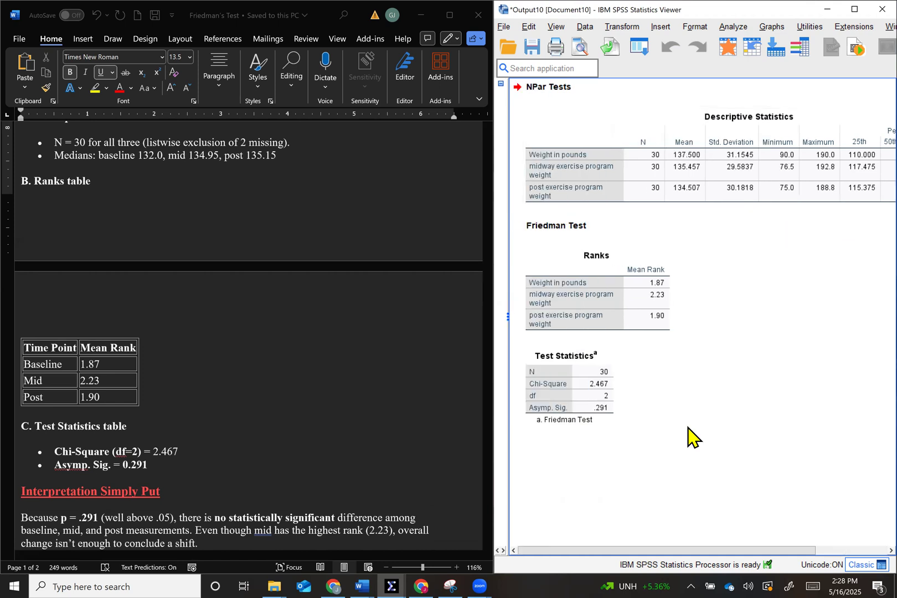
{"action": "scroll", "coordinate": [312, 403], "scroll_direction": "down", "scroll_amount": 1}
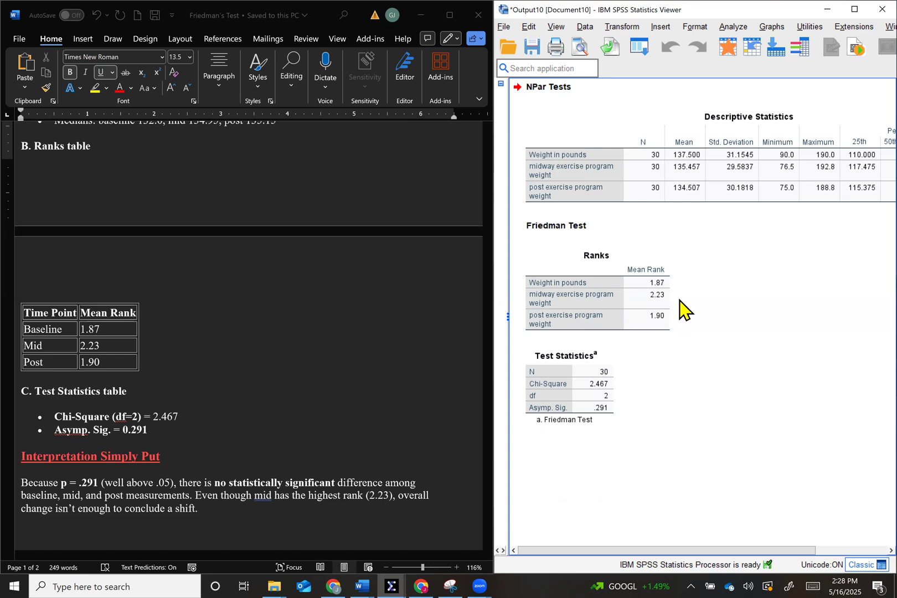
{"action": "scroll", "coordinate": [723, 285], "scroll_direction": "right", "scroll_amount": 3}
{"action": "scroll", "coordinate": [722, 291], "scroll_direction": "left", "scroll_amount": 3}
Read the Test Statistics table's chi-square, df and asymptotic significance alongside the guide's plain-language interpretation
{"action": "scroll", "coordinate": [231, 420], "scroll_direction": "down", "scroll_amount": 3}
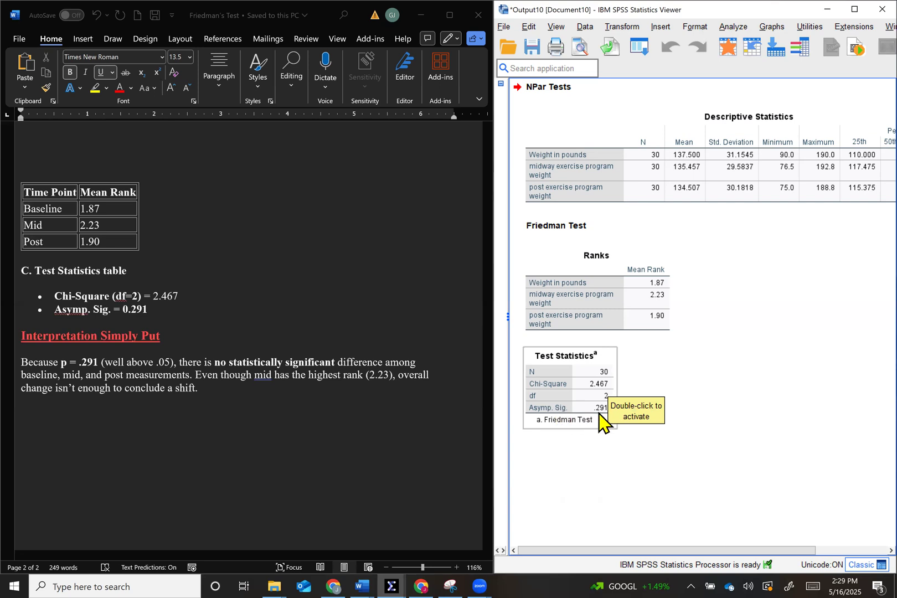
{"action": "left_click", "coordinate": [609, 474]}
{"action": "left_click", "coordinate": [609, 410]}
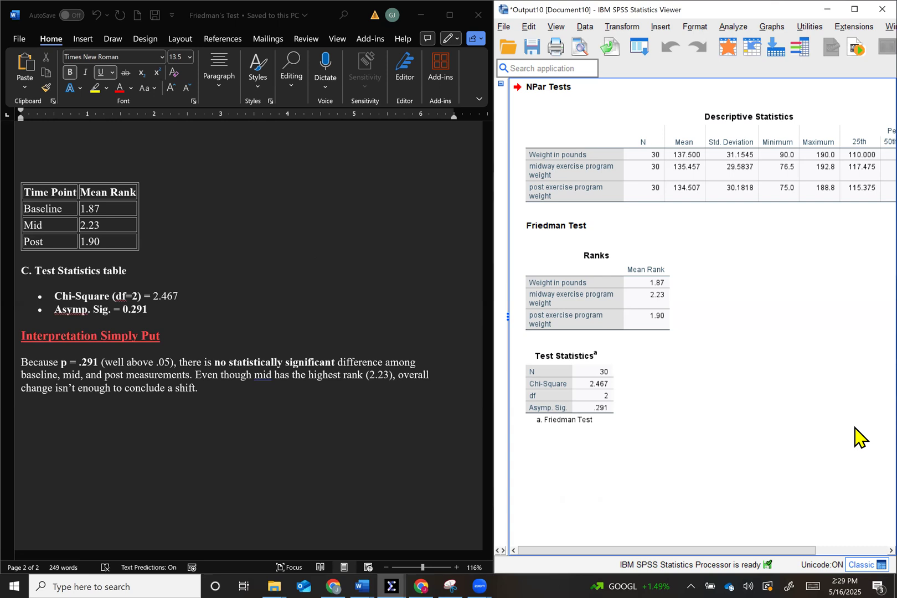
{"action": "scroll", "coordinate": [855, 428], "scroll_direction": "right", "scroll_amount": 3}
{"action": "scroll", "coordinate": [855, 428], "scroll_direction": "left", "scroll_amount": 3}
{"action": "scroll", "coordinate": [856, 437], "scroll_direction": "right", "scroll_amount": 3}
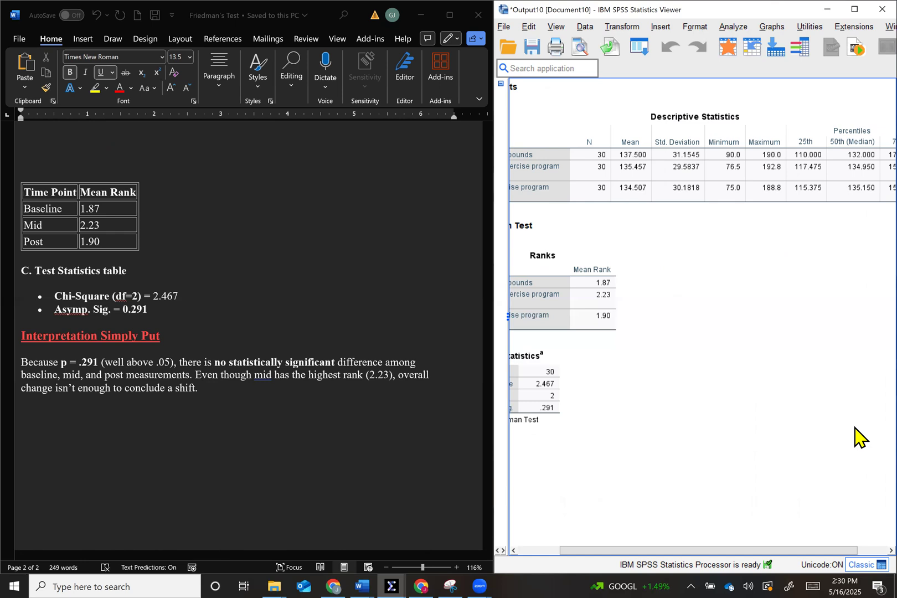
Review the Word guide from its learning objective and variable list, with the full Friedman test output beside it
{"action": "scroll", "coordinate": [388, 471], "scroll_direction": "up", "scroll_amount": 3}
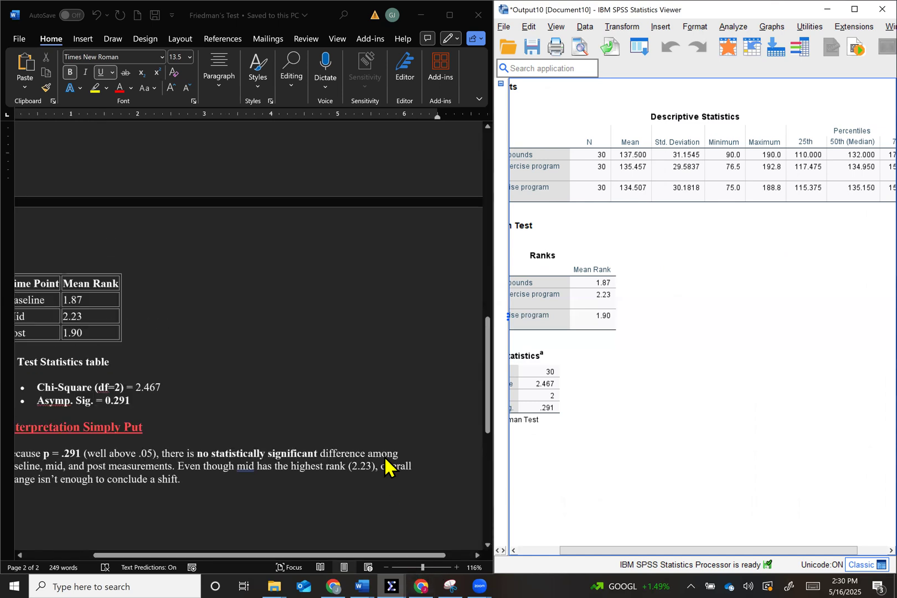
{"action": "scroll", "coordinate": [390, 468], "scroll_direction": "up", "scroll_amount": 8}
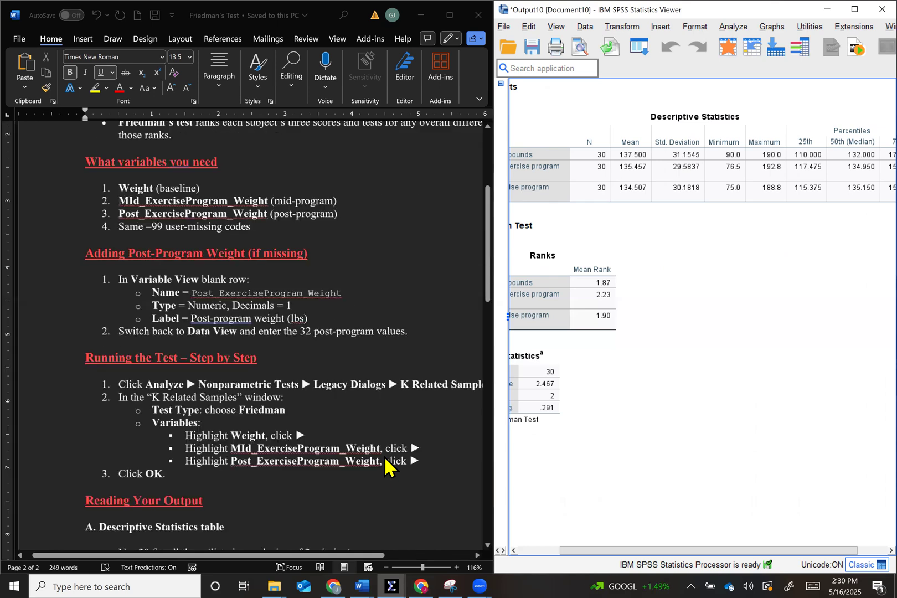
{"action": "scroll", "coordinate": [390, 468], "scroll_direction": "up", "scroll_amount": 3}
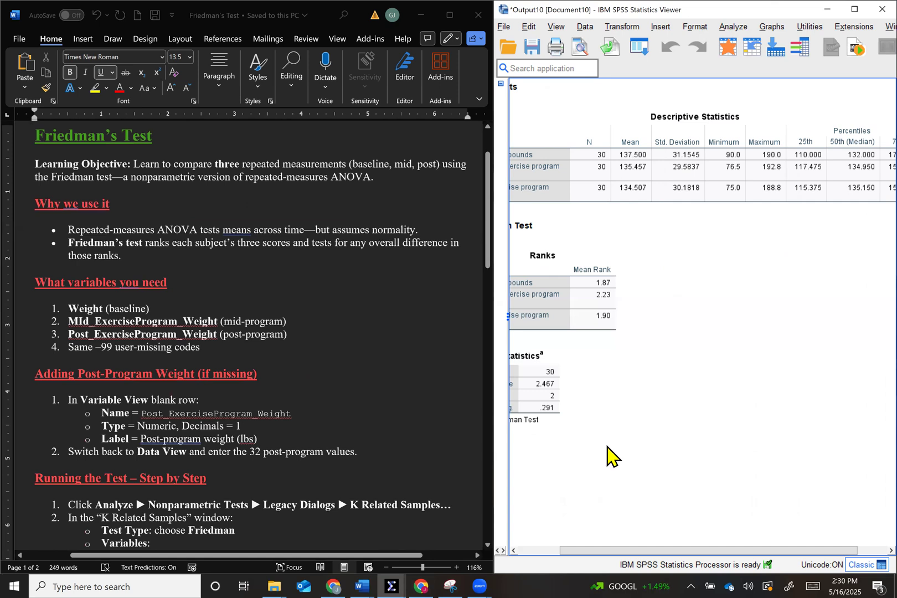
{"action": "scroll", "coordinate": [725, 476], "scroll_direction": "left", "scroll_amount": 2}
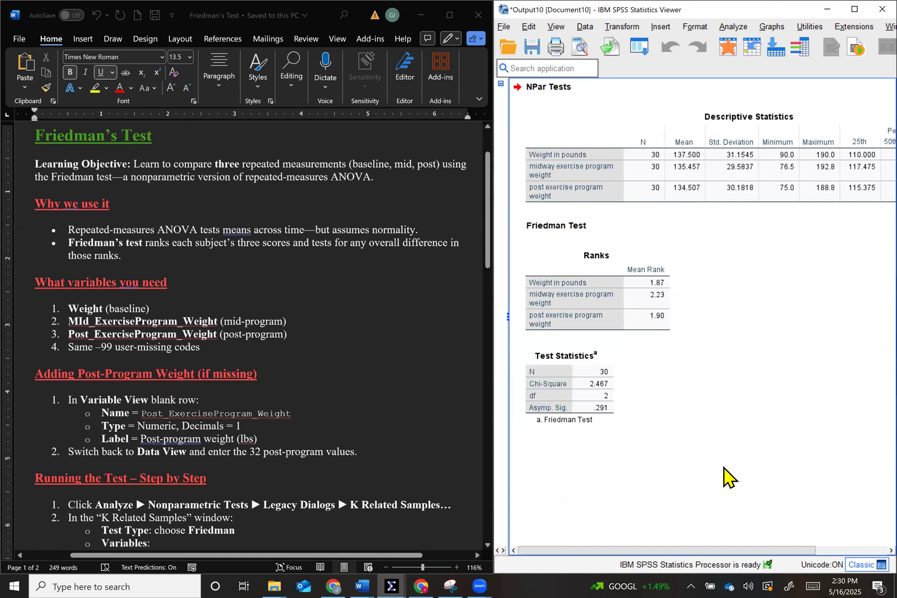